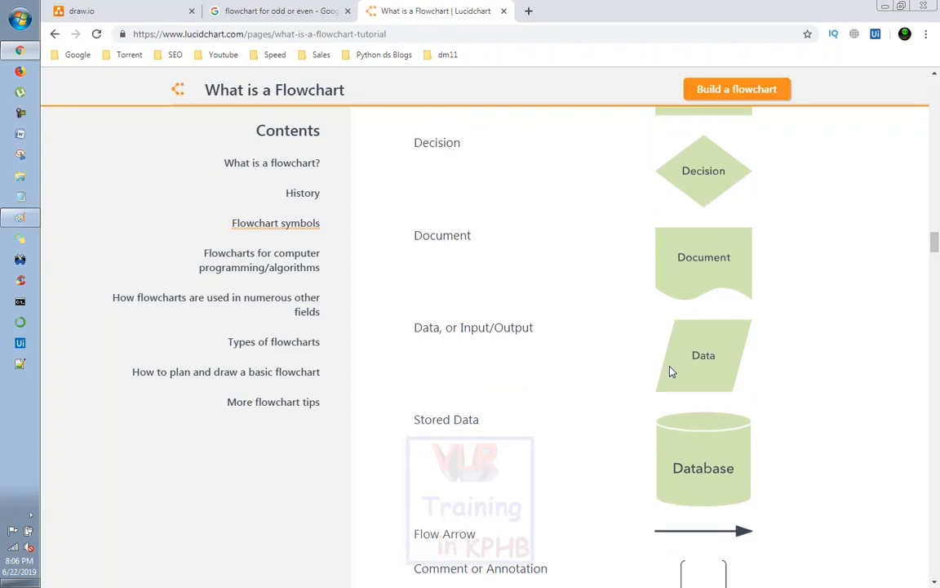
Examine the flowchart symbols on the Lucidchart page, from Data through the flow arrow to the on-page and off-page connectors.
scroll(649, 408, down, 1)
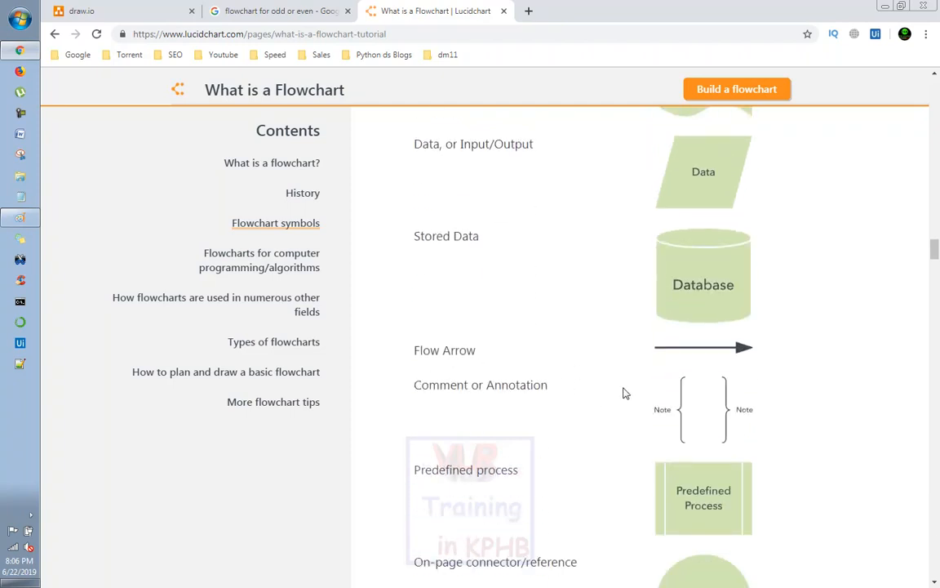
scroll(624, 393, down, 1)
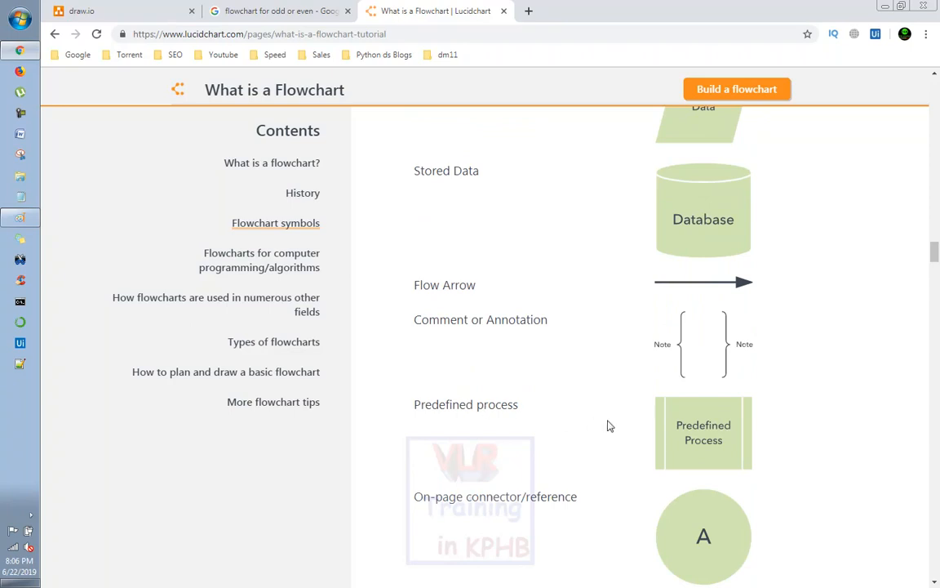
scroll(630, 419, down, 2)
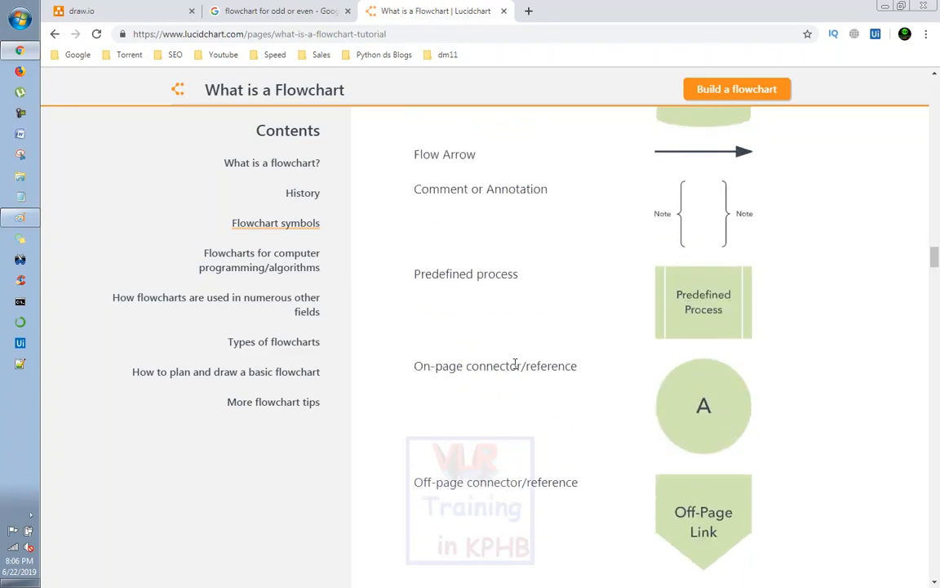
scroll(563, 371, down, 2)
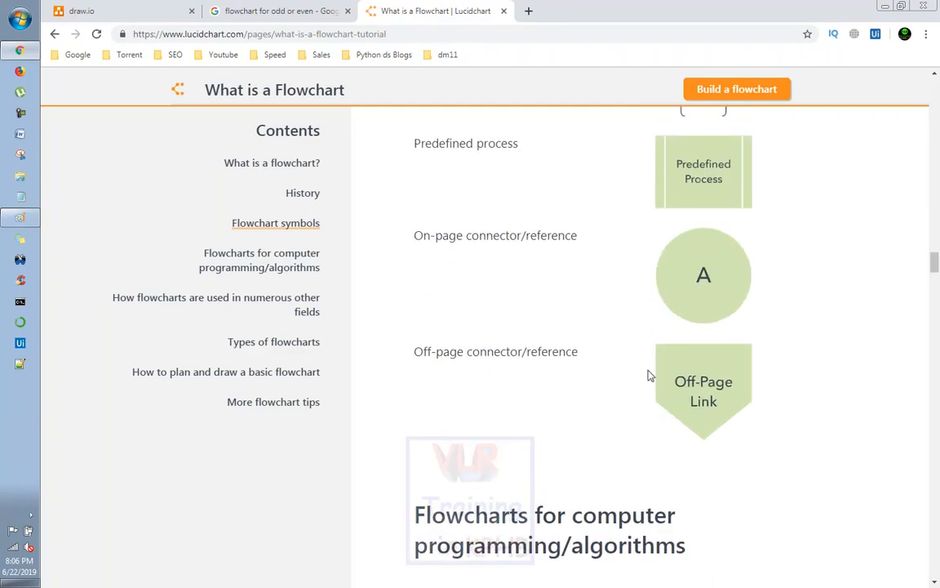
scroll(679, 382, up, 2)
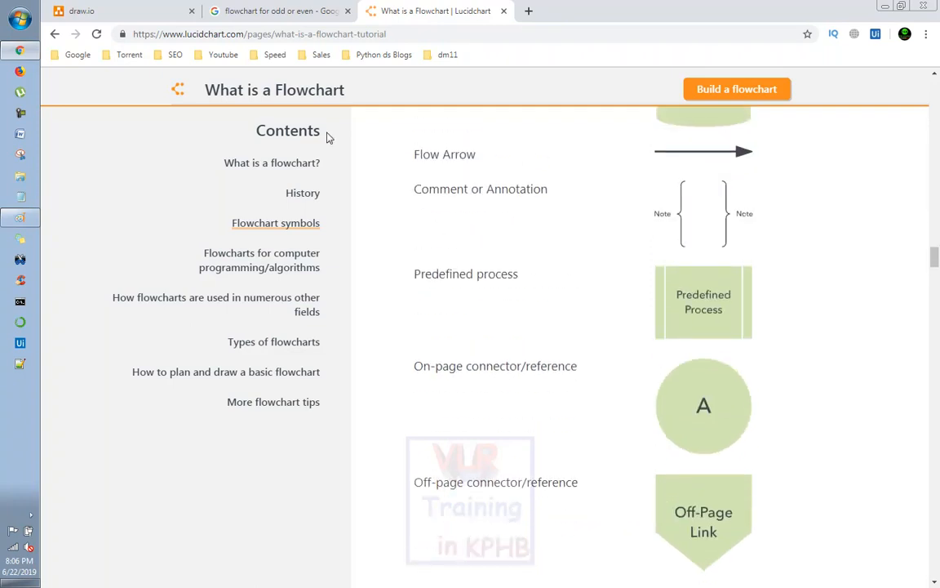
Review the Google Images flowchart for odd or even, and examine the Edraw order process flowchart among the sales order results.
click(275, 16)
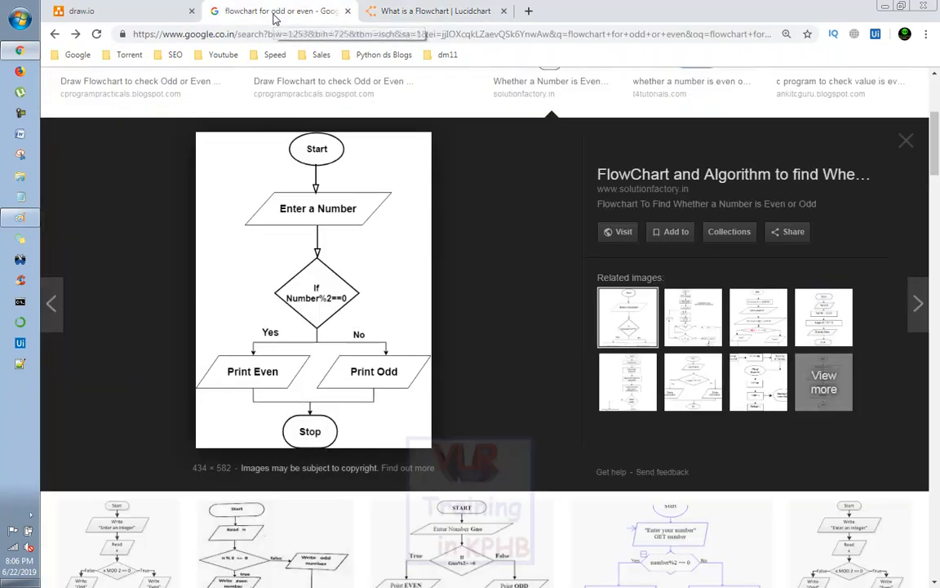
click(74, 34)
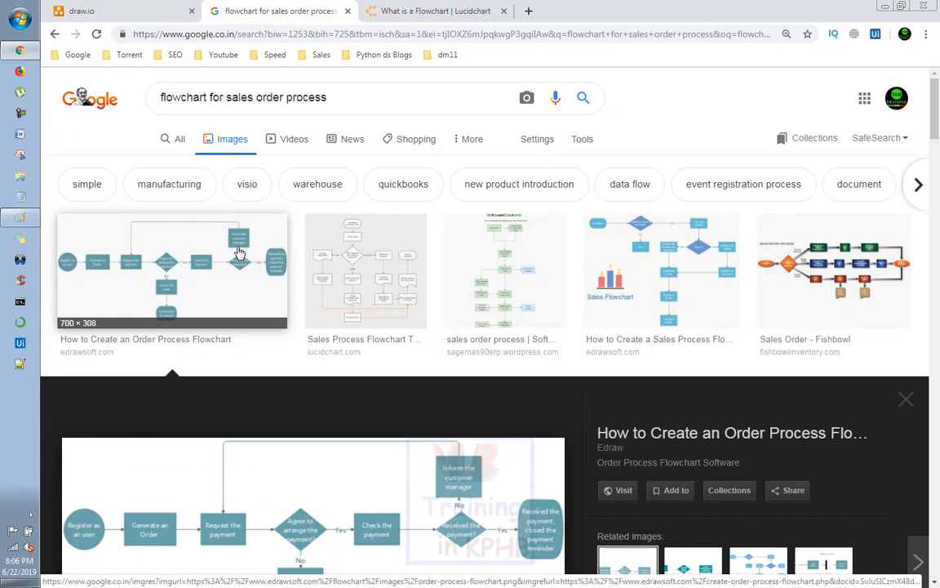
click(239, 254)
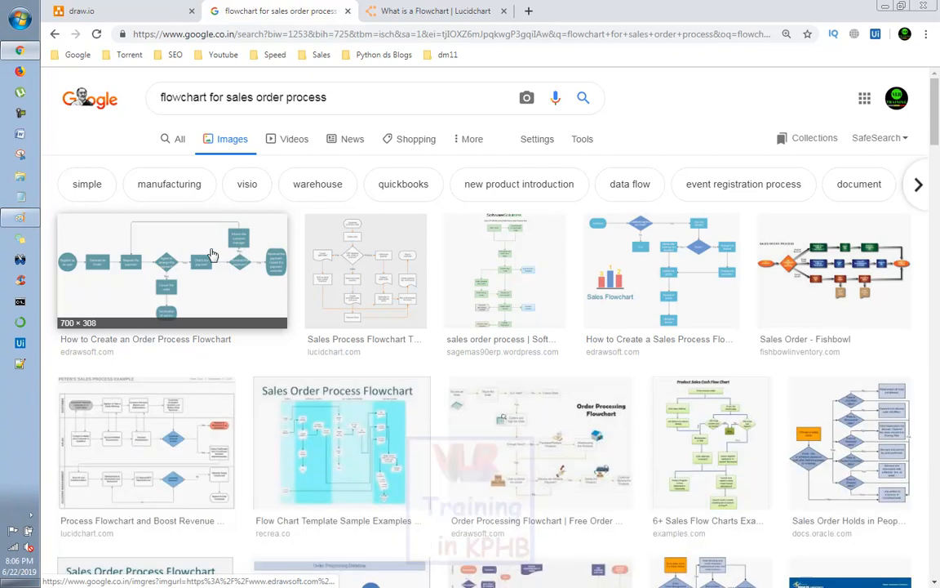
click(206, 269)
scroll(293, 272, down, 3)
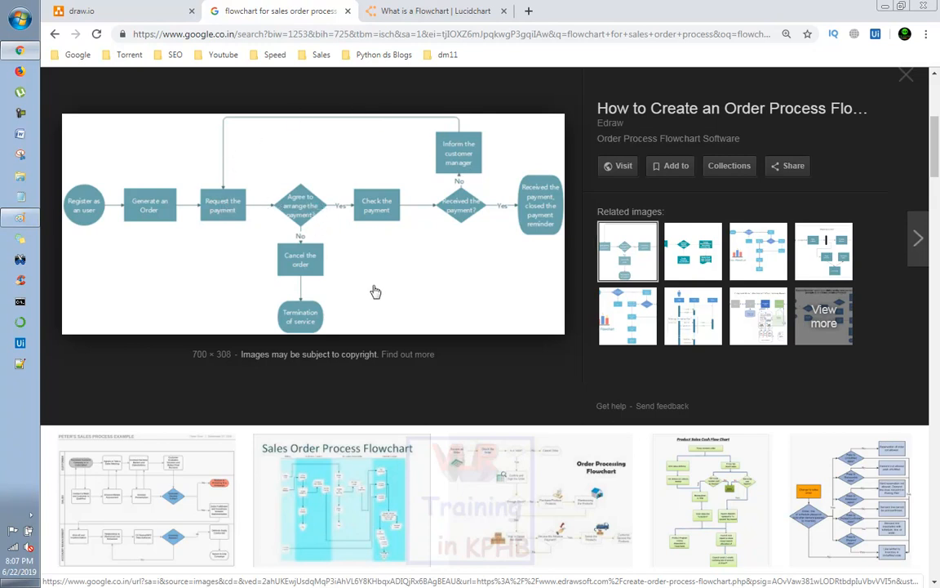
scroll(375, 292, up, 1)
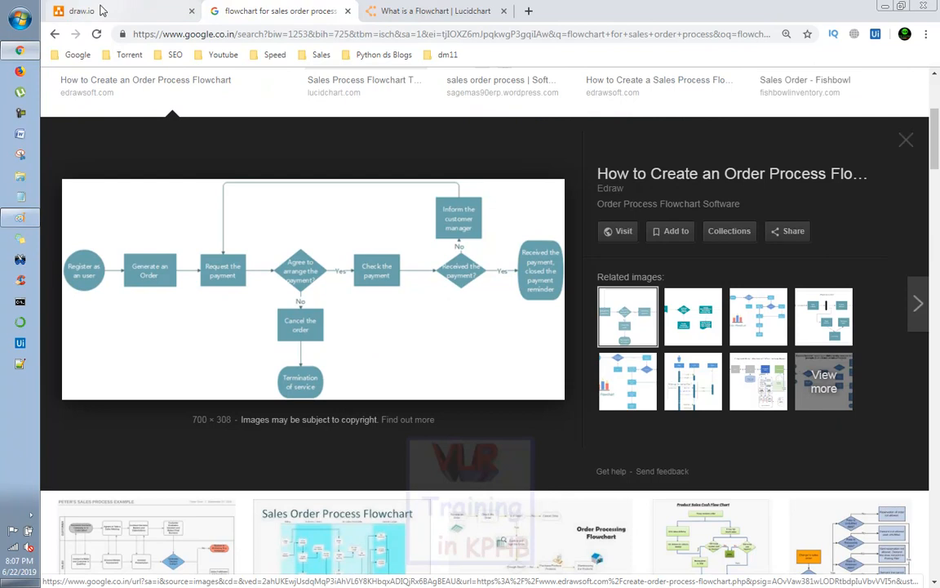
scroll(430, 201, up, 2)
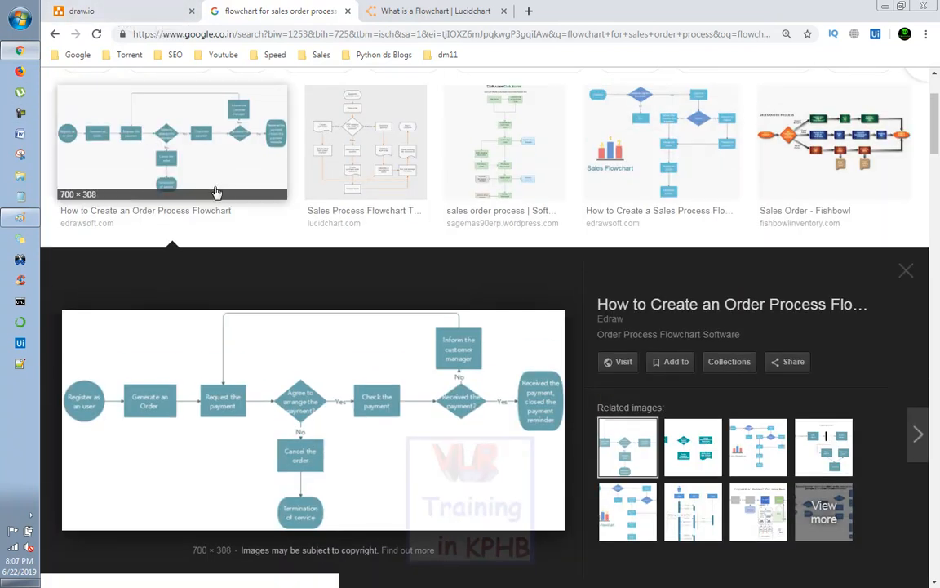
scroll(395, 318, up, 1)
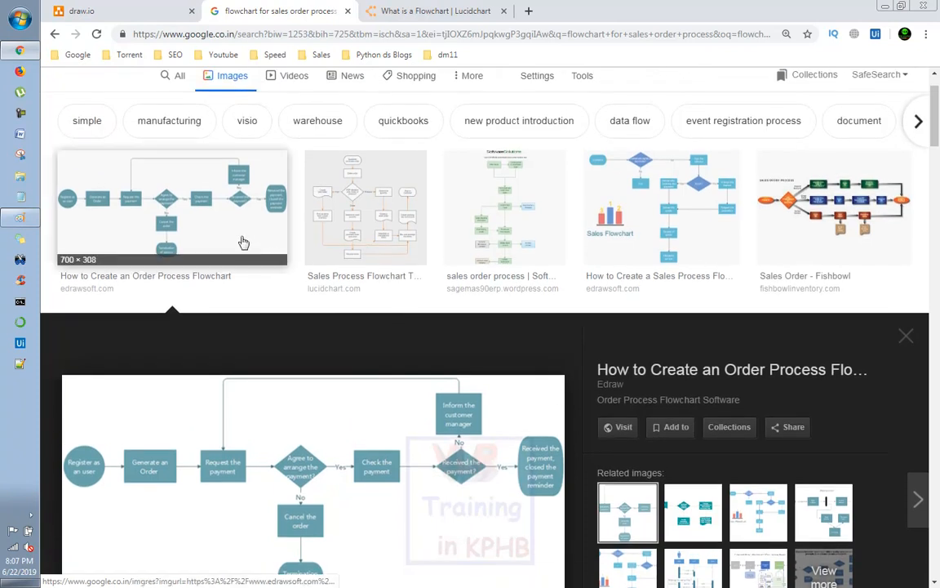
scroll(243, 242, down, 1)
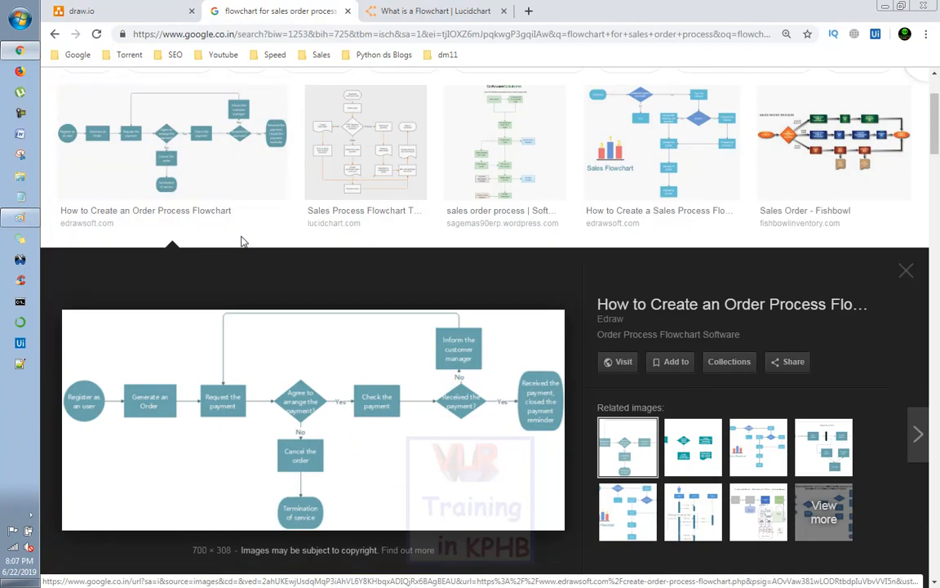
scroll(242, 242, up, 1)
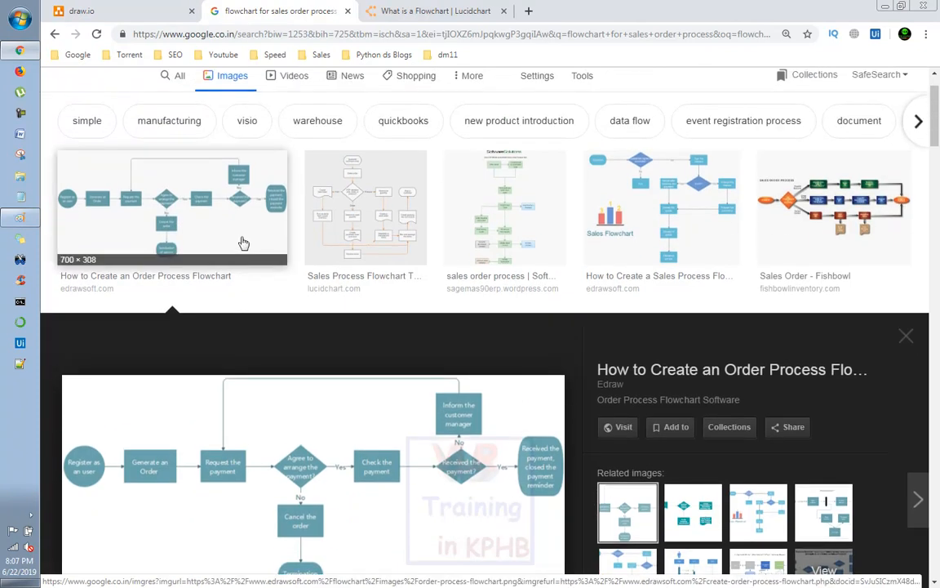
scroll(281, 202, up, 1)
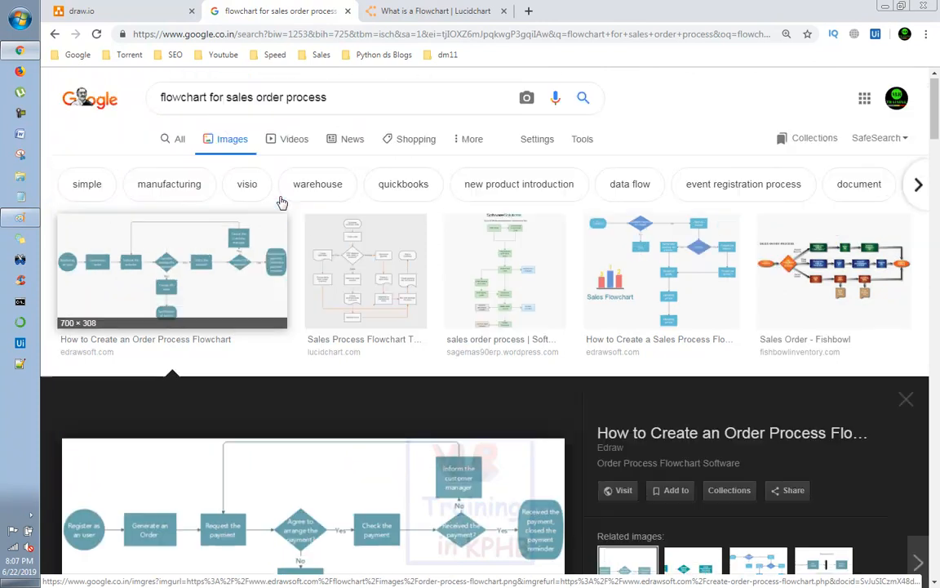
Switch to draw.io and create a new blank diagram with the filename evenor odd.drawio.
click(124, 13)
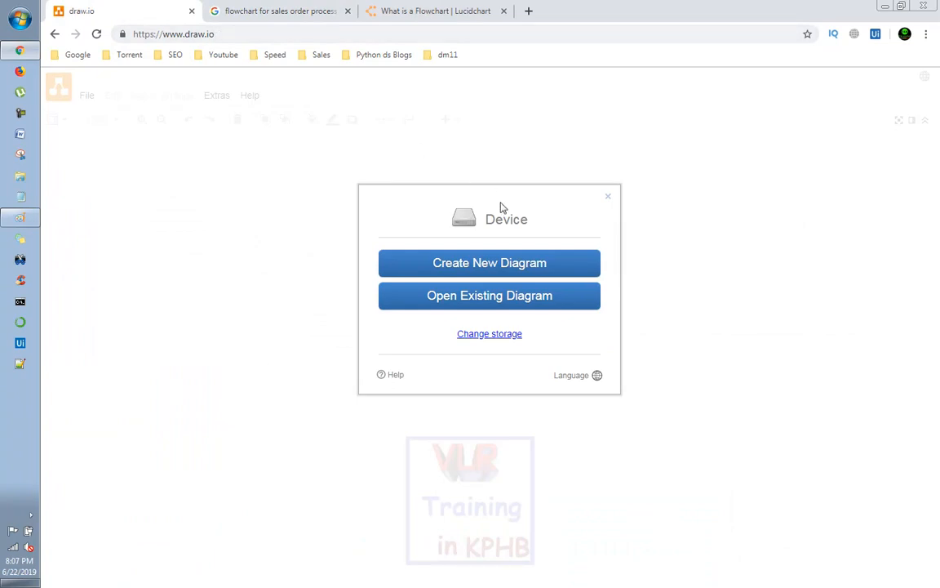
click(492, 265)
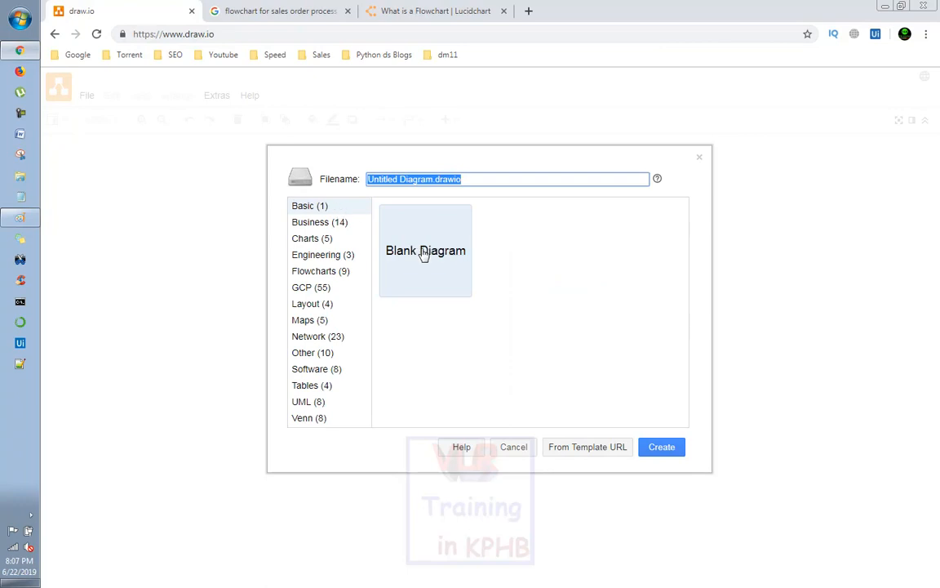
click(428, 259)
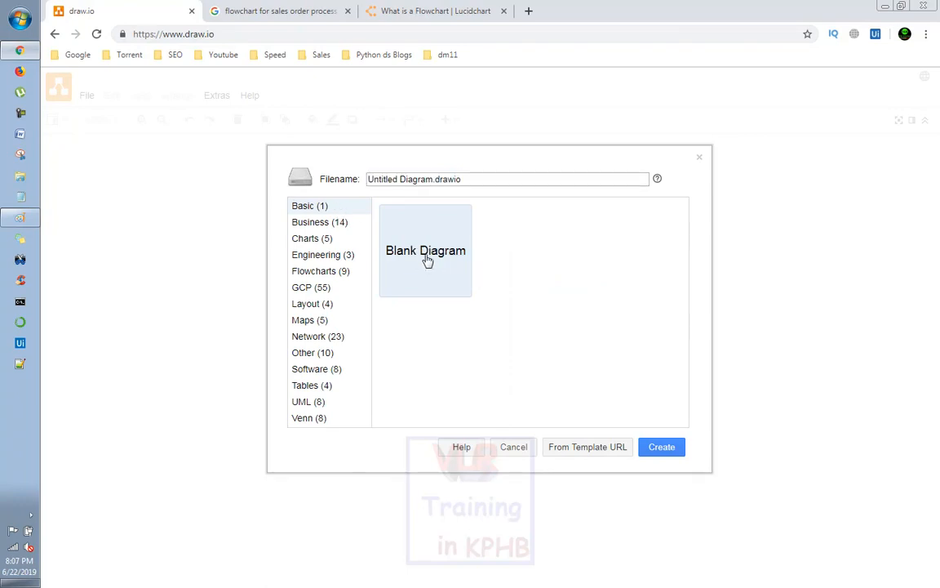
drag(434, 179, 367, 178)
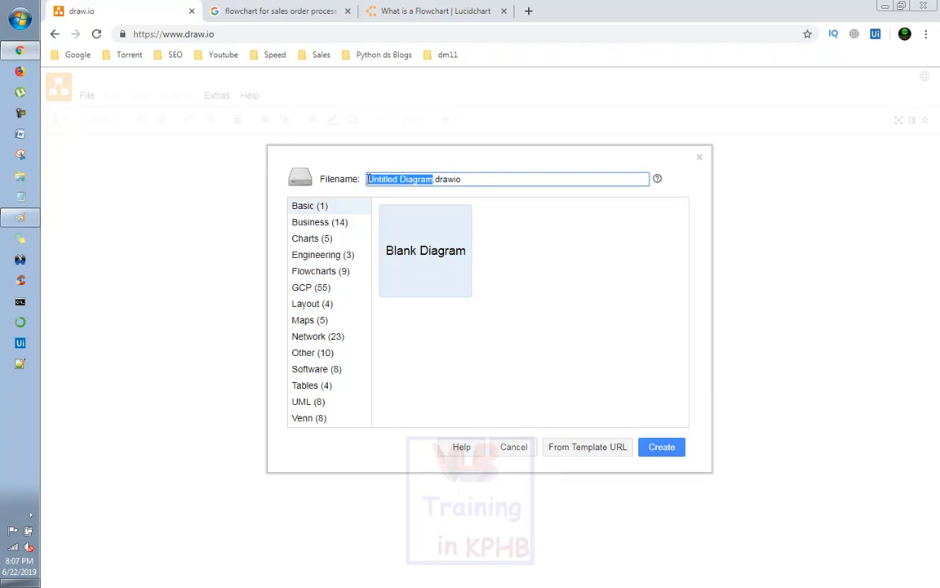
text(evenor)
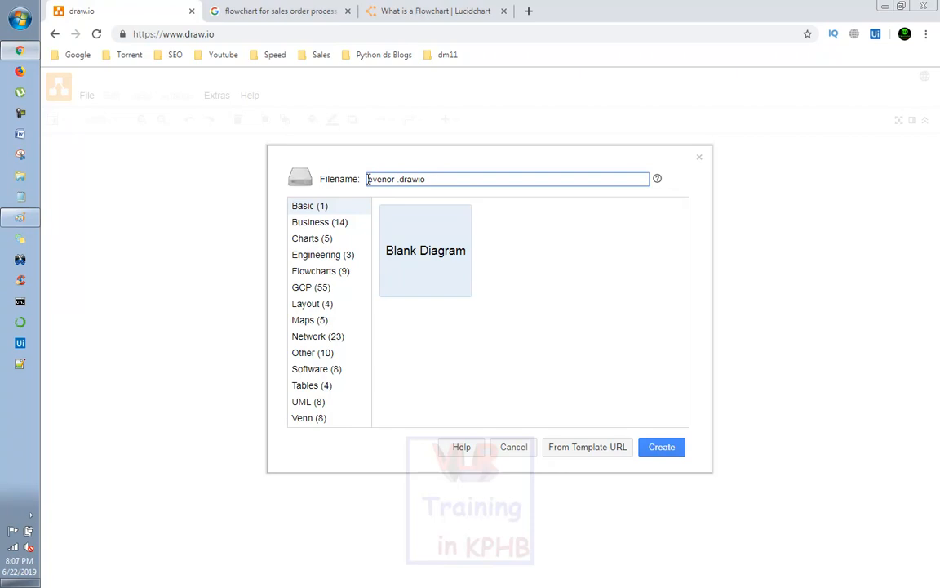
text( odd)
click(662, 446)
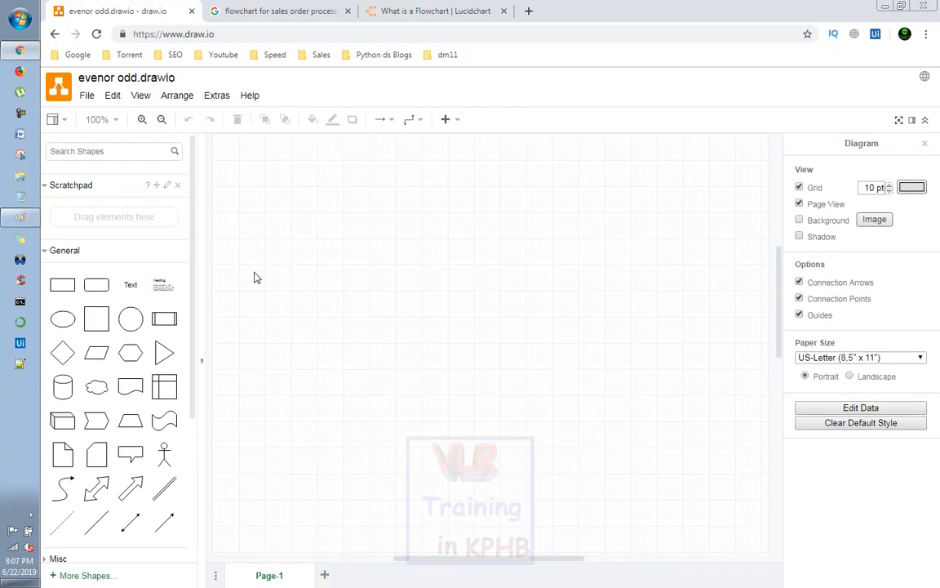
Collapse the General shapes and expand the Flowchart shape library to show all its symbols.
click(49, 252)
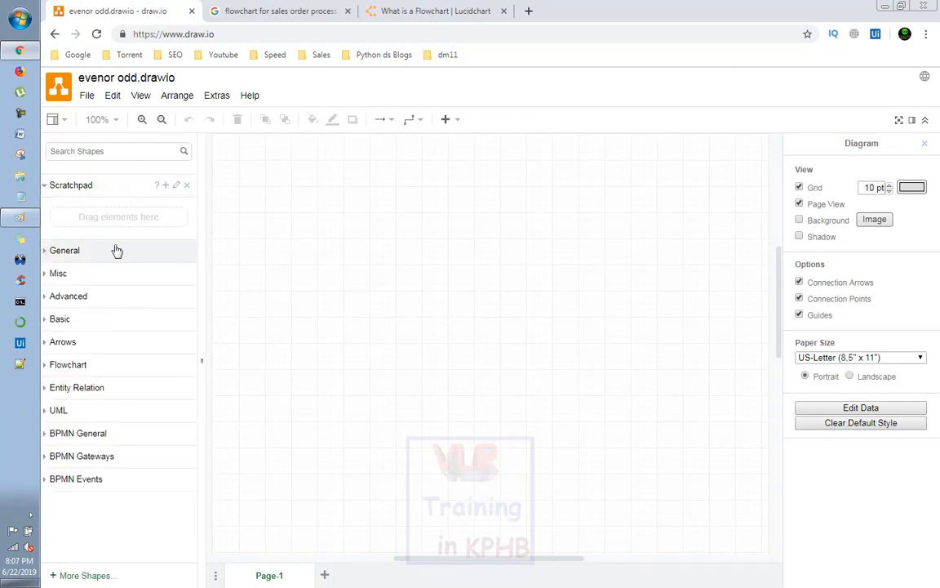
click(60, 365)
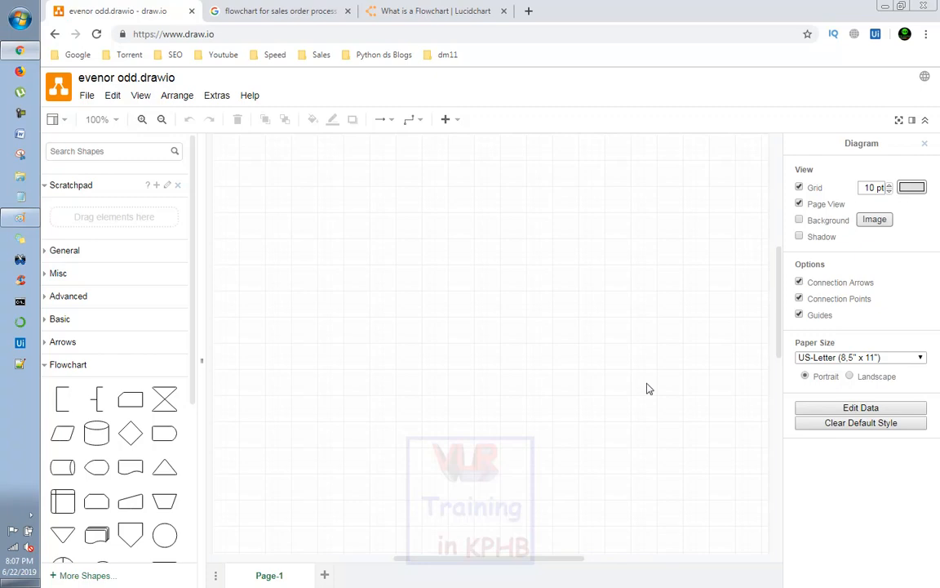
drag(195, 363, 194, 487)
Place a flowchart ellipse near the top centre of the page and enlarge it to about twice its width.
mouse_move(66, 214)
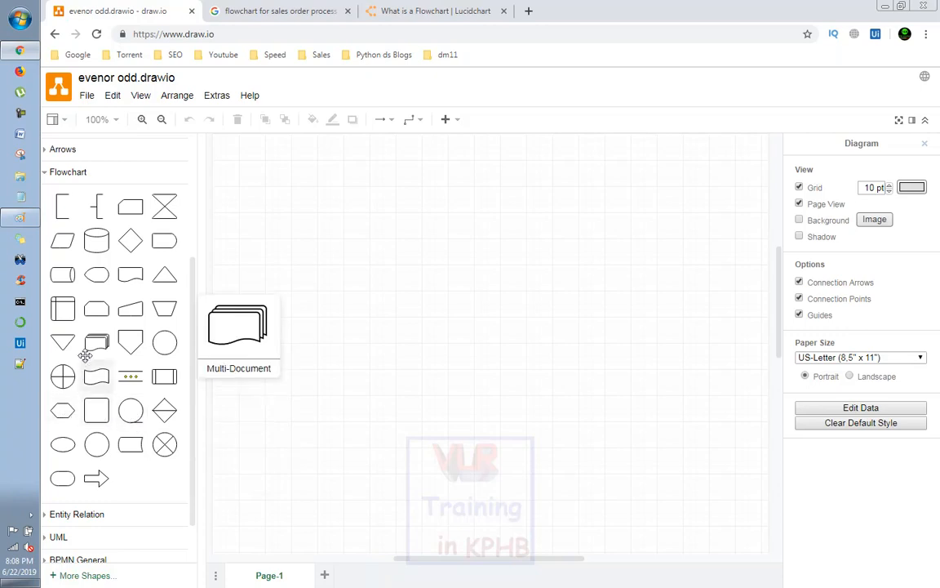
drag(63, 443, 441, 177)
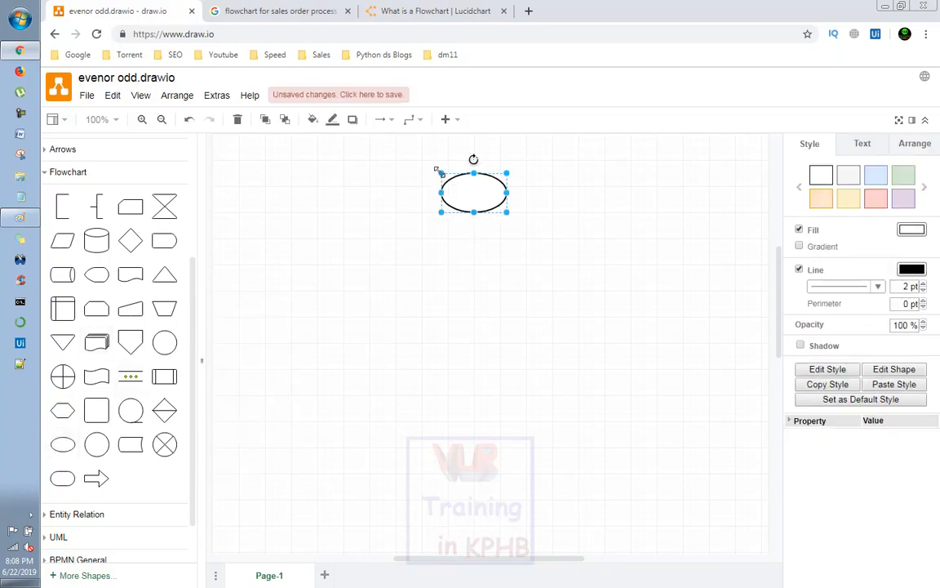
drag(504, 210, 567, 236)
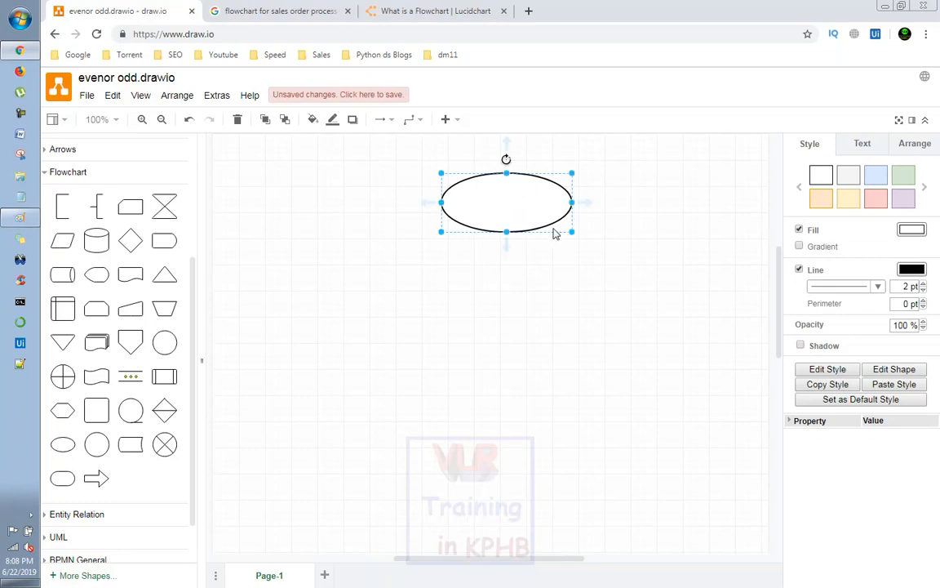
Try to copy the ellipse and paste a duplicate onto the page.
right_click(501, 208)
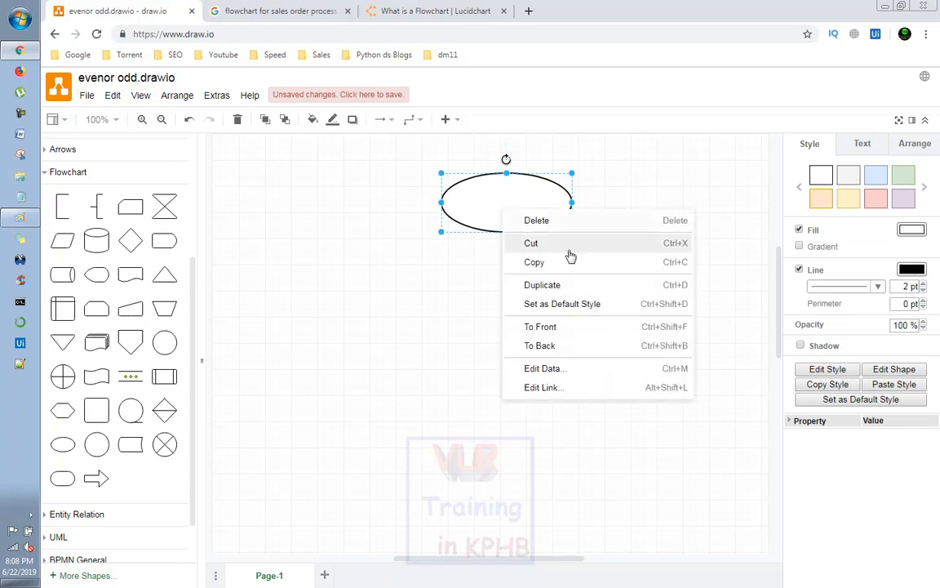
click(546, 263)
click(479, 282)
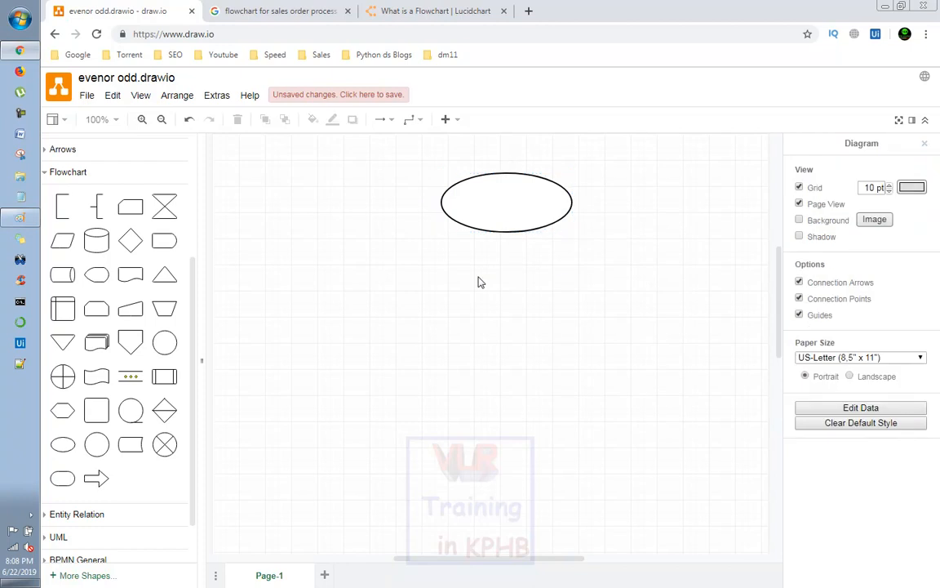
key(ctrl+v)
scroll(546, 352, up, 3)
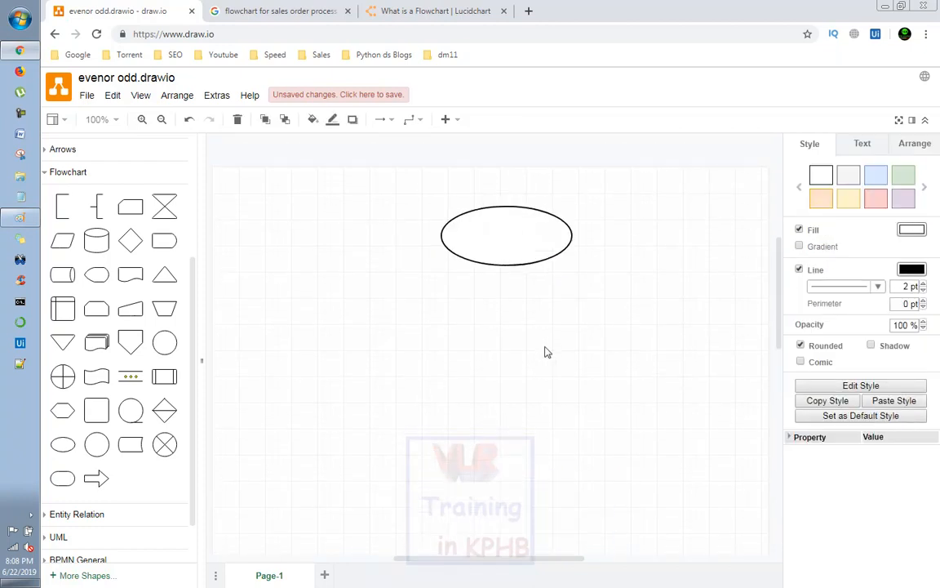
click(547, 352)
Retry copying the ellipse to duplicate it and undo the last paste changes.
right_click(478, 247)
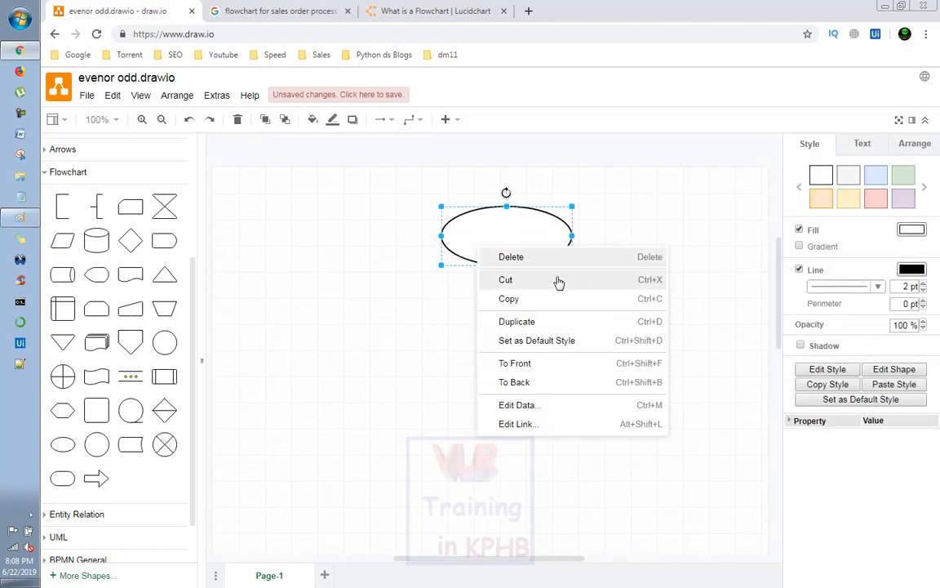
click(511, 300)
click(459, 298)
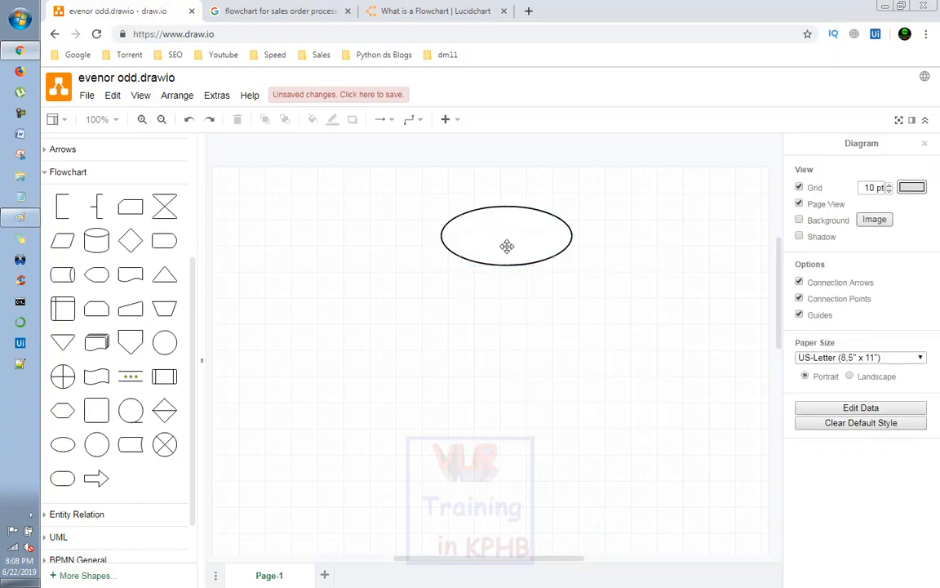
right_click(506, 246)
click(539, 302)
click(458, 316)
key(ctrl+z)
key(ctrl+z)
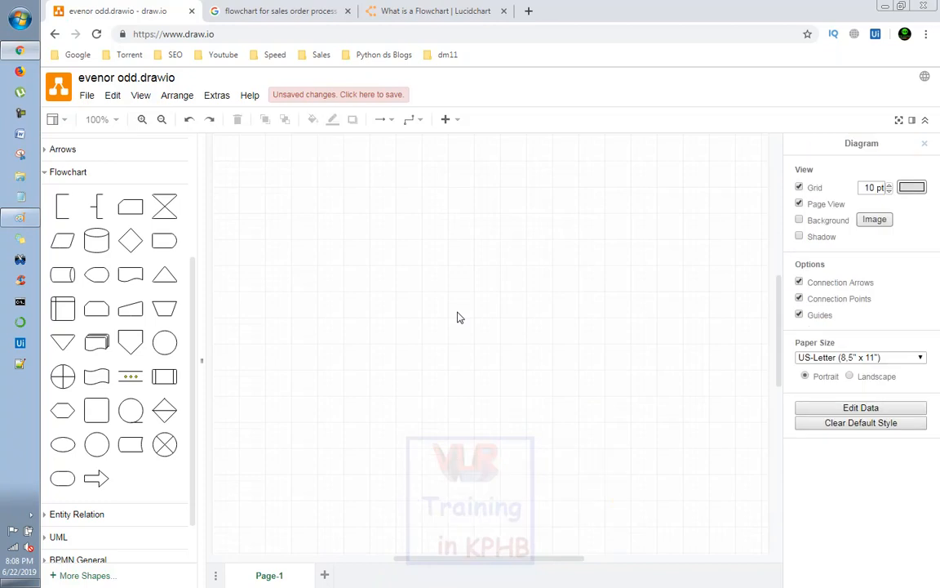
Label the ellipse near the page's top centre "Start" and shift it slightly sideways.
scroll(528, 275, up, 5)
scroll(535, 310, down, 3)
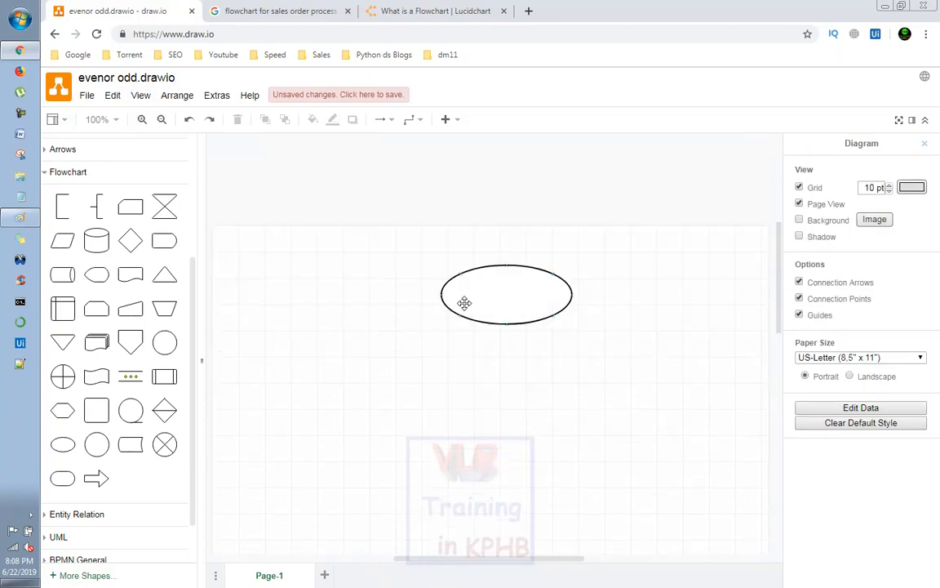
click(466, 303)
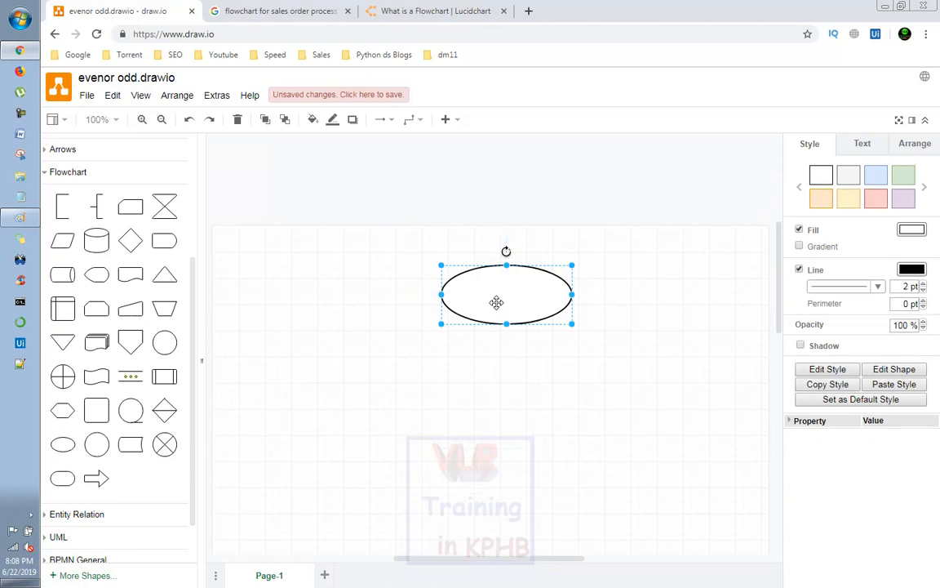
double_click(512, 295)
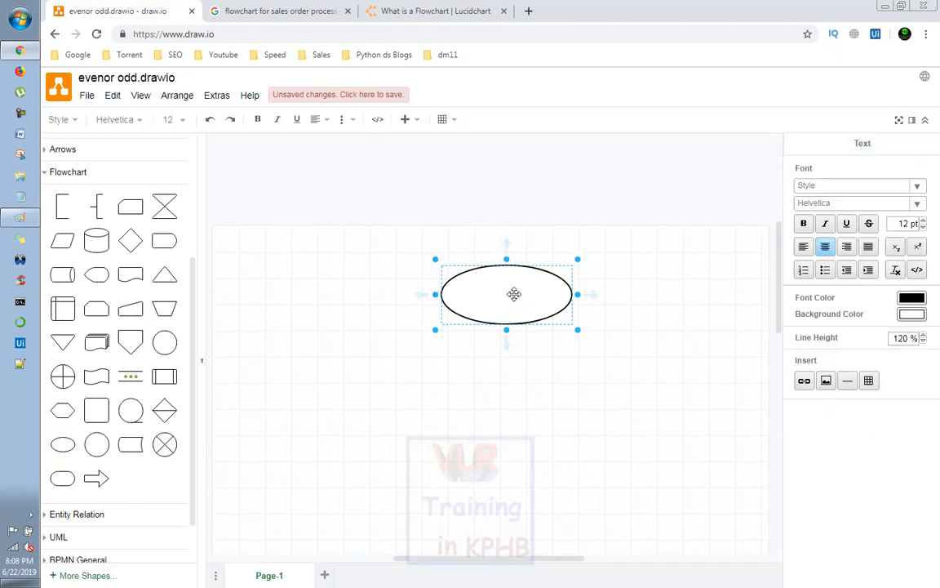
text(Start)
drag(515, 302, 506, 294)
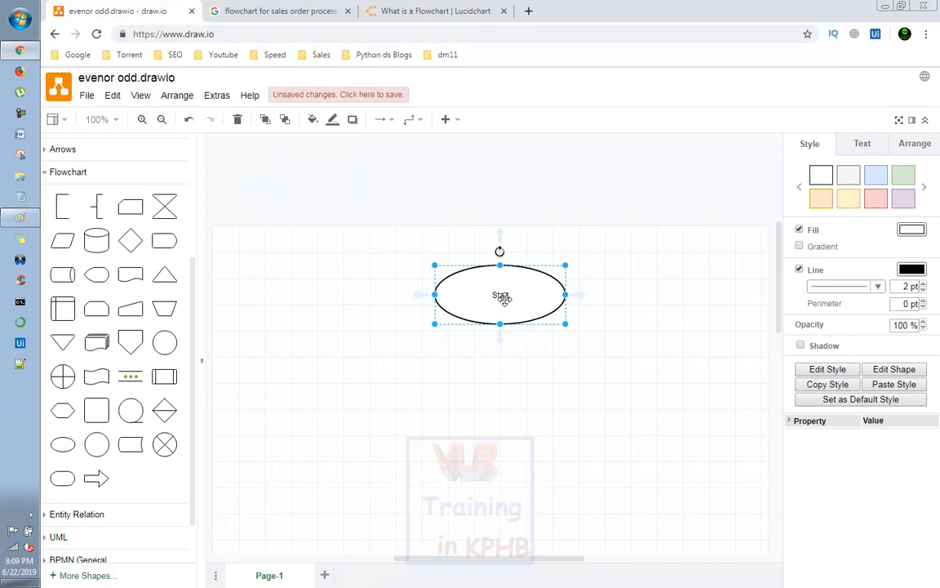
Set the font size of the ellipse's "Start" label to 18 pt.
double_click(503, 298)
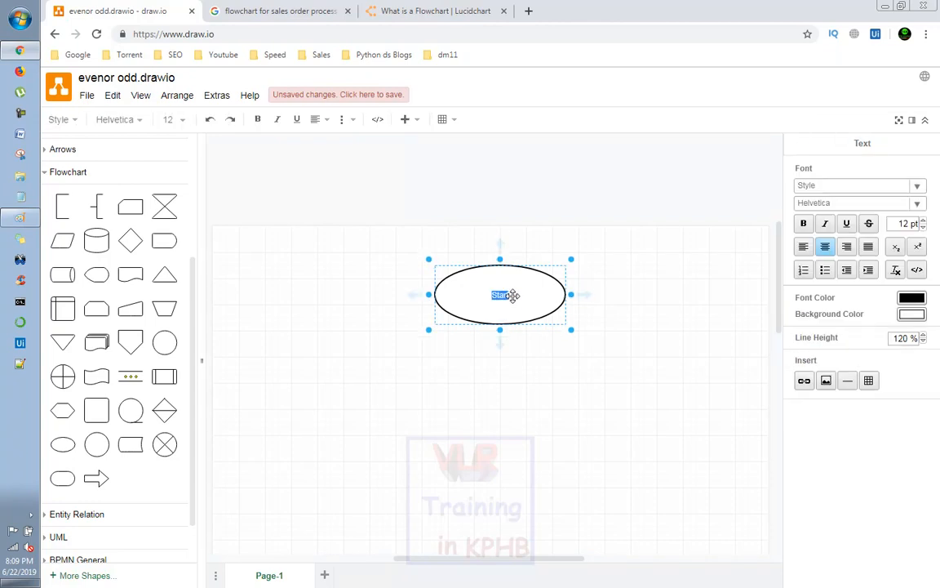
click(182, 120)
click(197, 273)
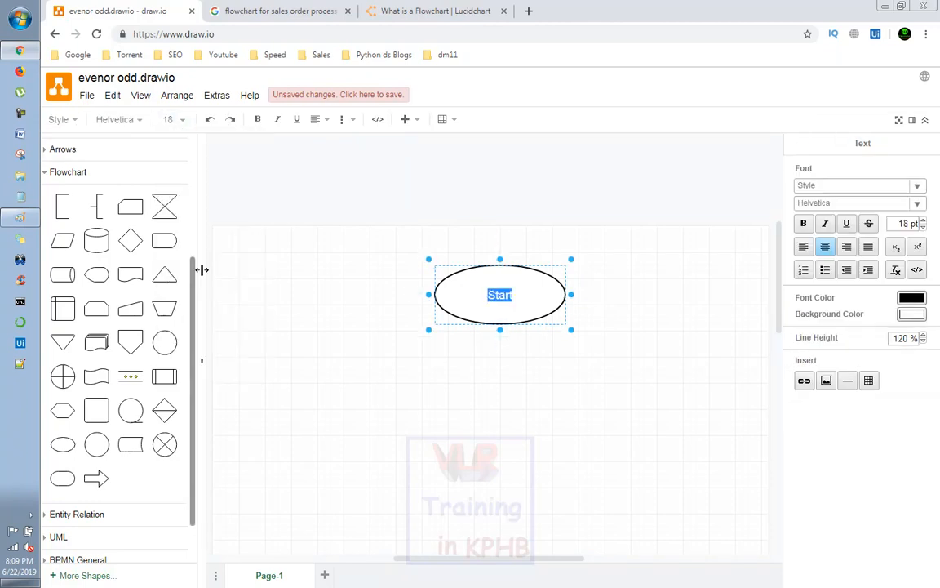
click(568, 361)
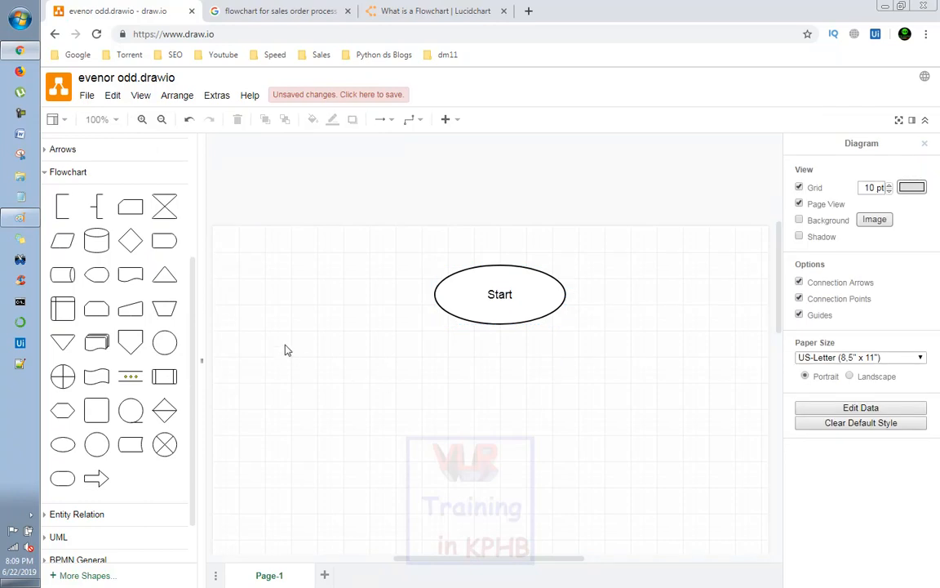
Place a flowchart parallelogram below the Start ellipse, enlarge it in width and height, and centre it under the ellipse.
mouse_move(70, 247)
drag(70, 247, 604, 398)
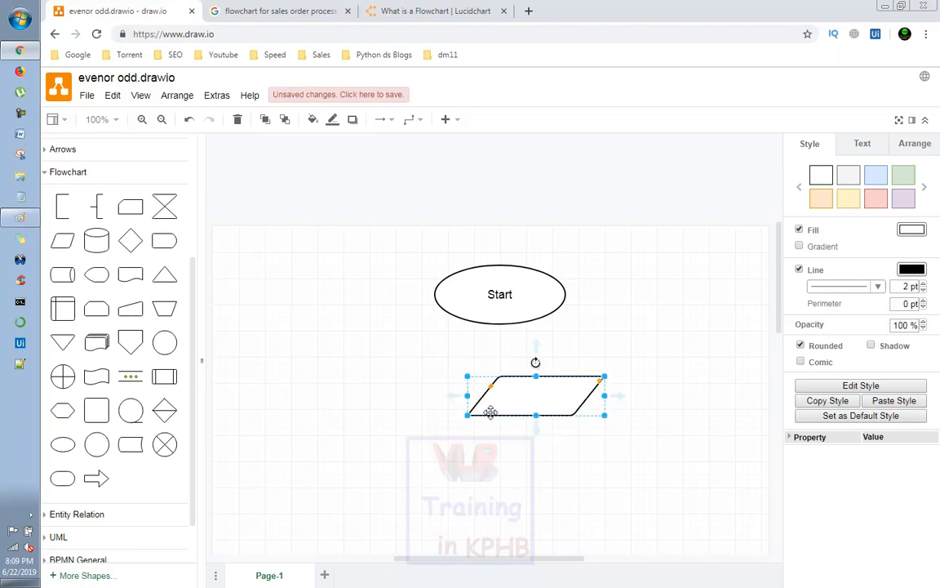
drag(466, 394, 389, 392)
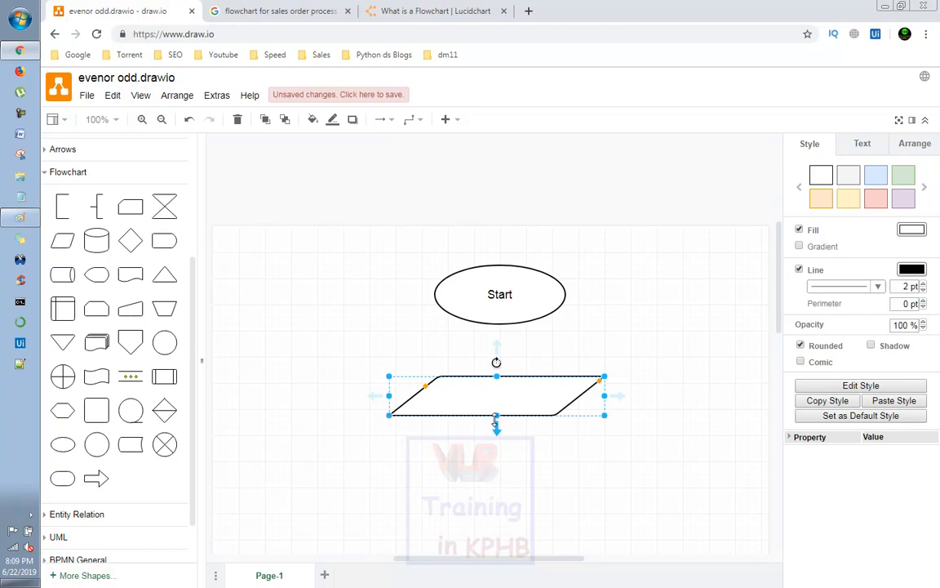
mouse_move(494, 415)
mouse_down()
mouse_move(496, 474)
mouse_move(487, 422)
mouse_move(503, 400)
mouse_move(510, 408)
mouse_up()
click(548, 348)
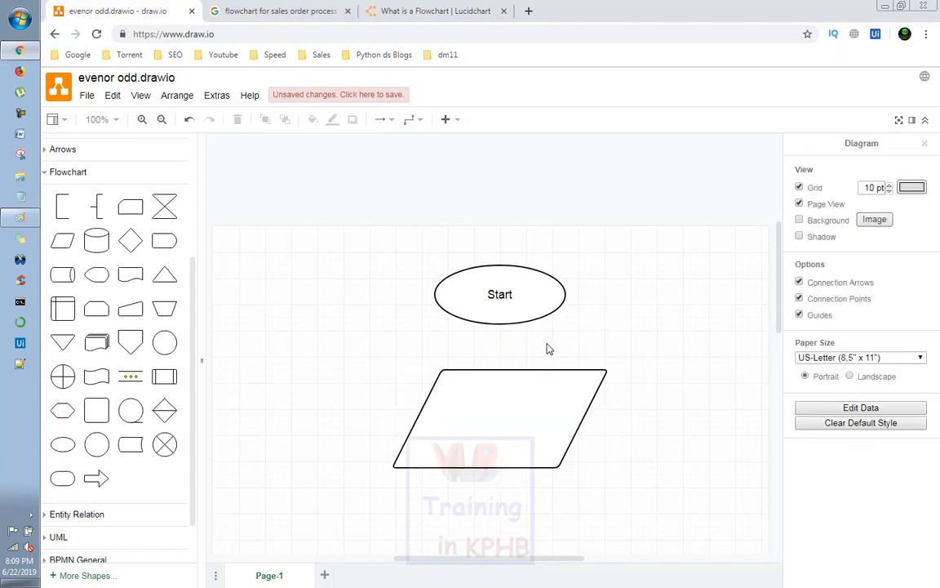
Connect the Start ellipse to the parallelogram with a downward arrow and move the parallelogram lower, keeping the connector straight.
scroll(556, 302, down, 1)
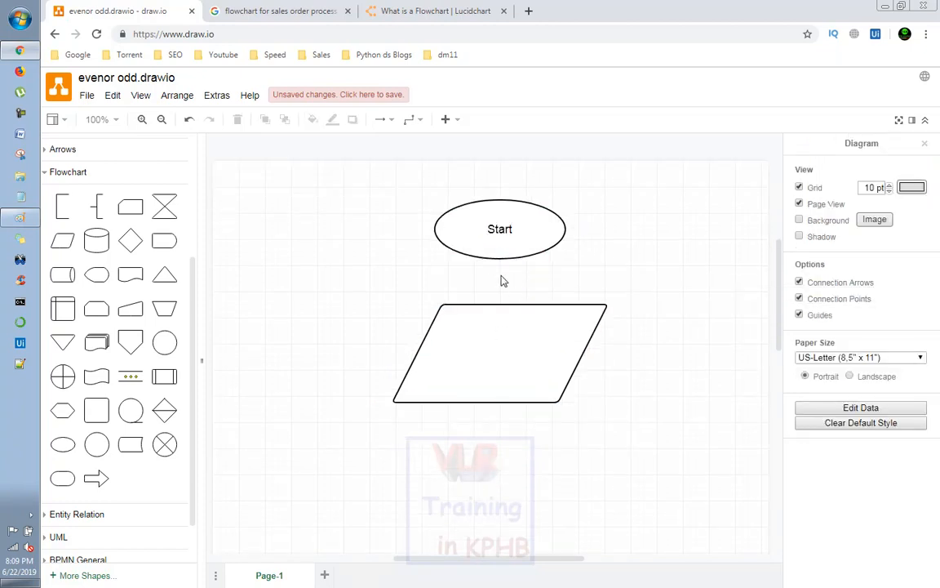
click(500, 256)
drag(500, 271, 504, 420)
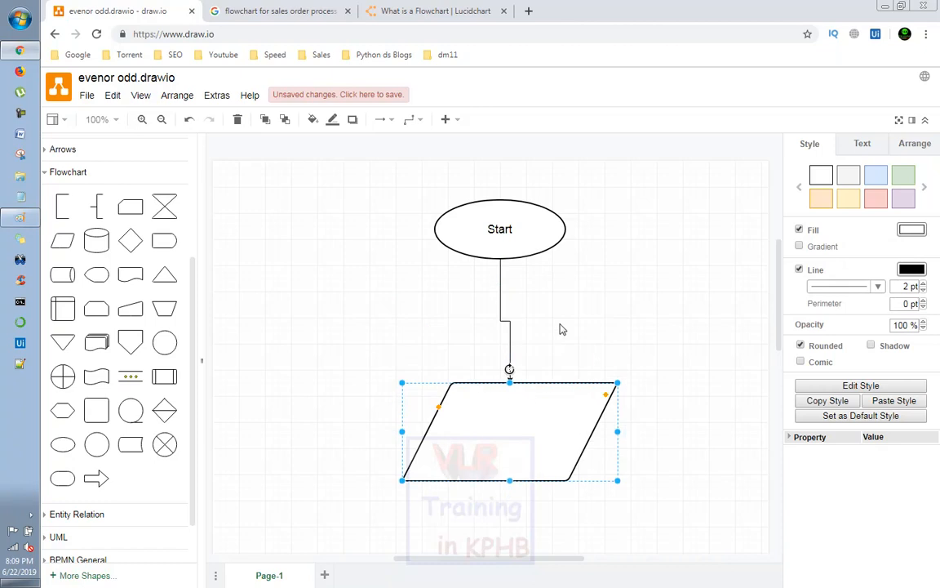
scroll(560, 327, down, 3)
drag(525, 305, 518, 310)
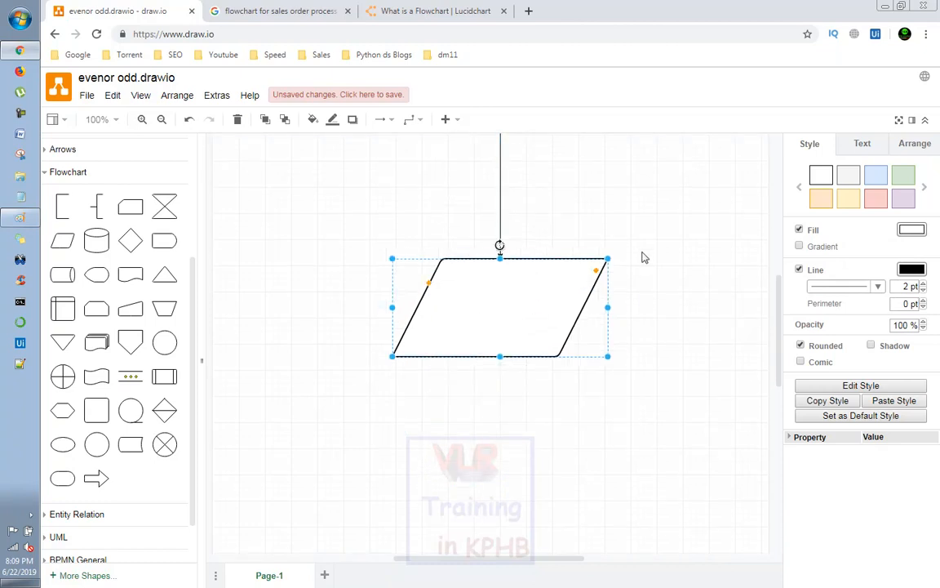
Switch to the Google Images tab, go back to the "flowchart for odd or even" results and examine the example flowchart.
double_click(520, 312)
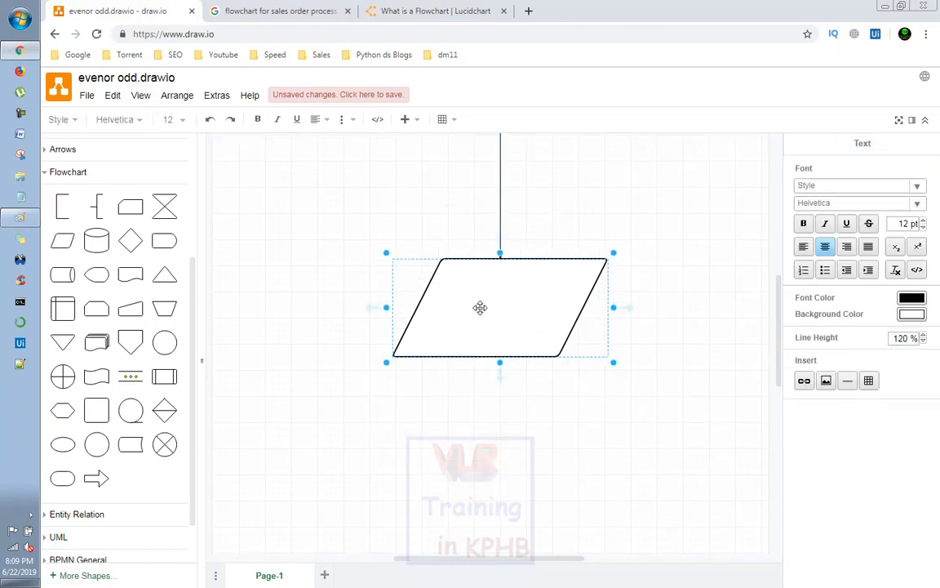
click(374, 12)
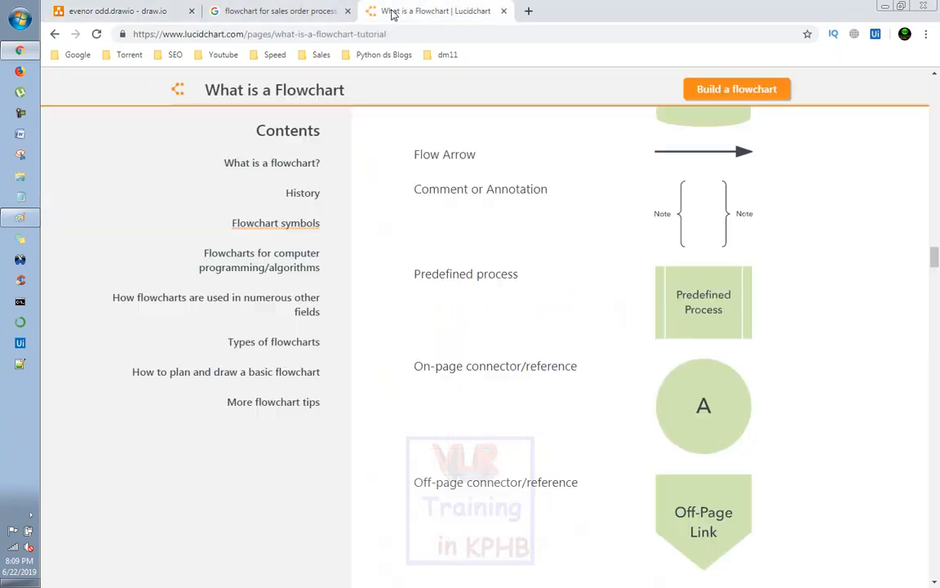
click(314, 13)
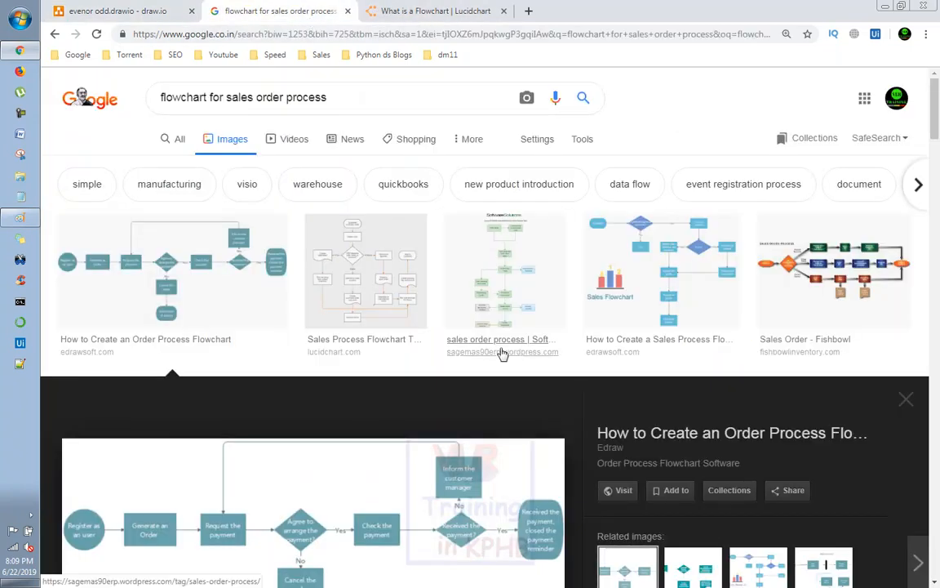
click(59, 36)
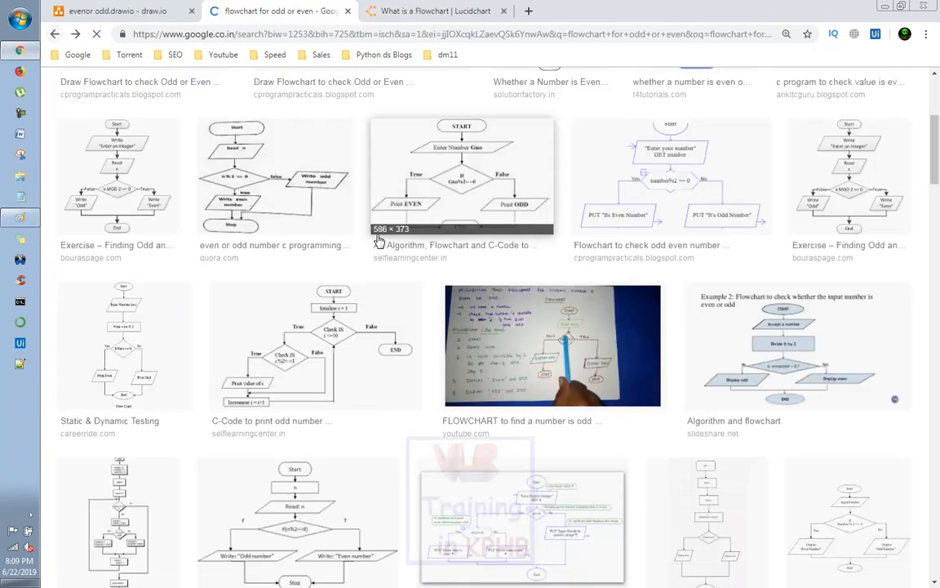
scroll(175, 179, up, 3)
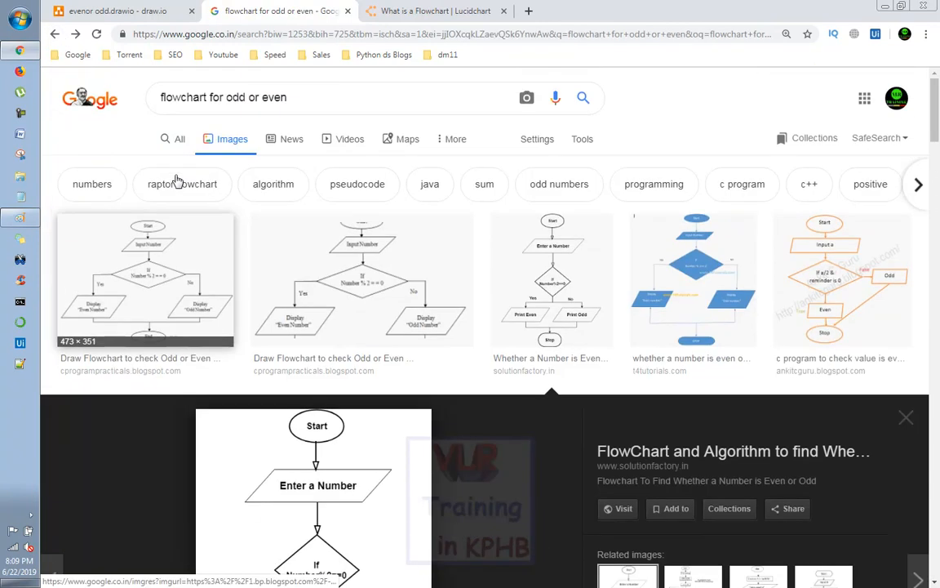
scroll(340, 315, down, 3)
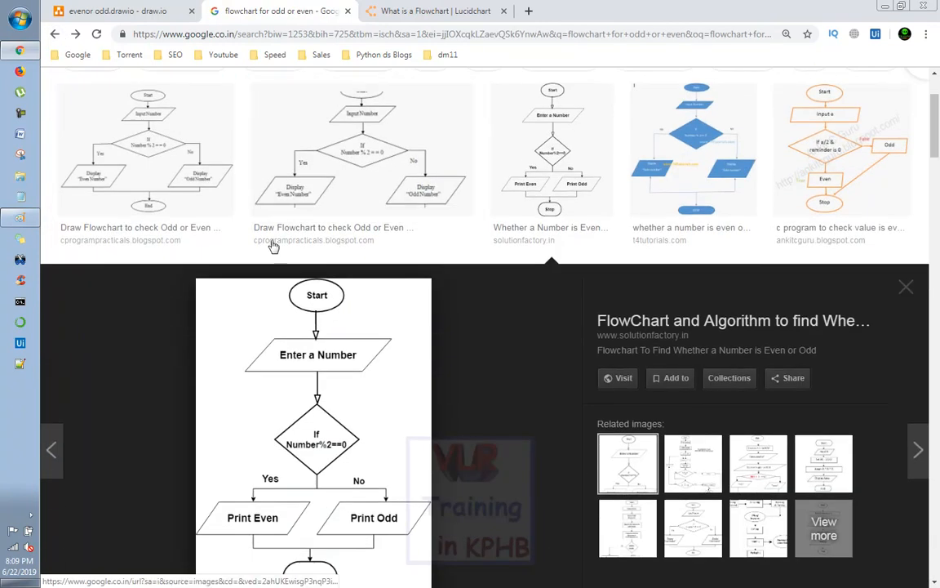
Switch back to the draw.io diagram and set the parallelogram's text position to Center.
click(102, 11)
click(484, 323)
double_click(489, 318)
click(490, 307)
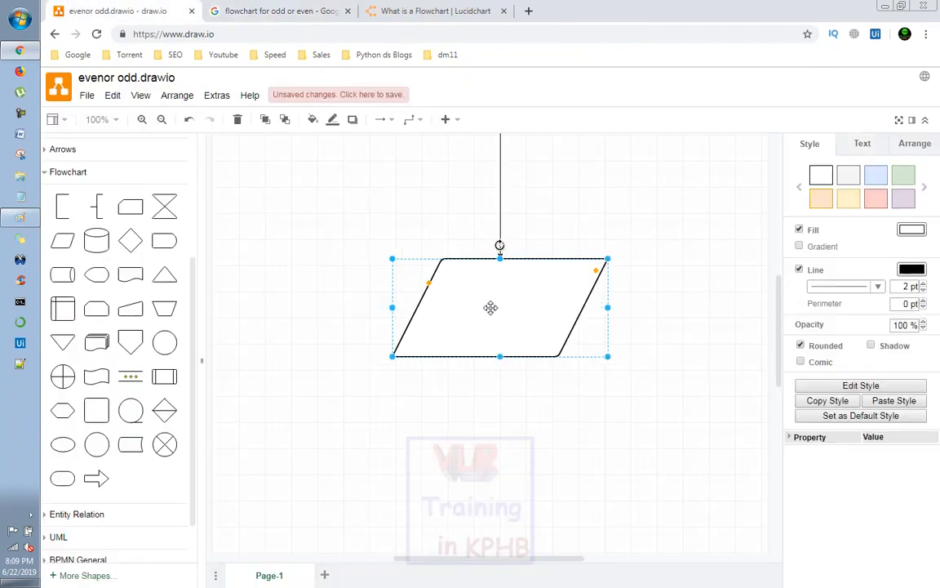
scroll(521, 232, up, 2)
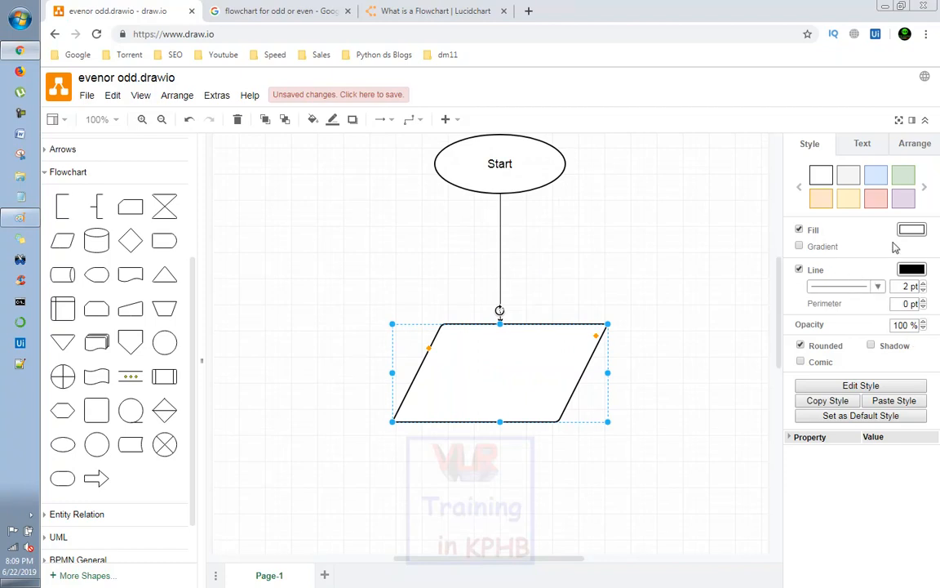
click(863, 144)
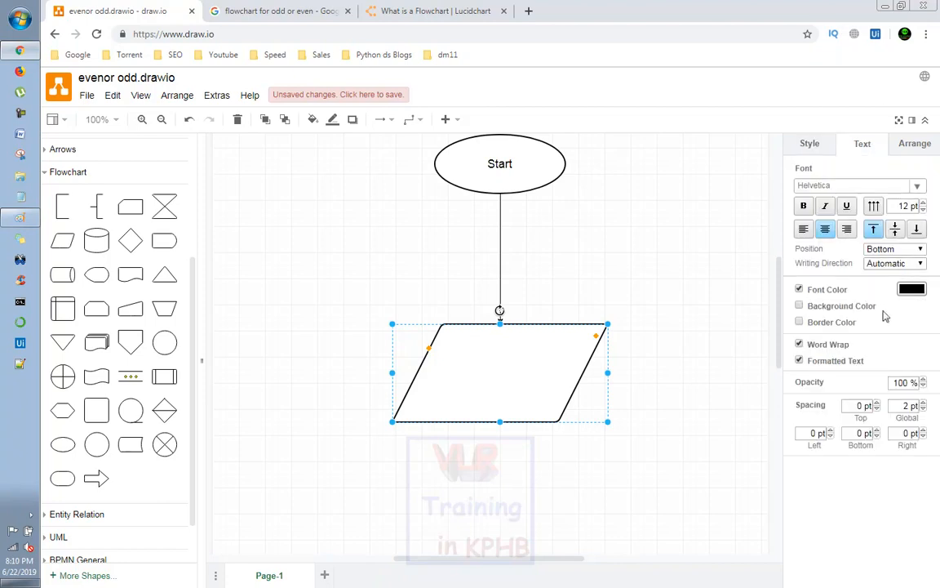
click(895, 249)
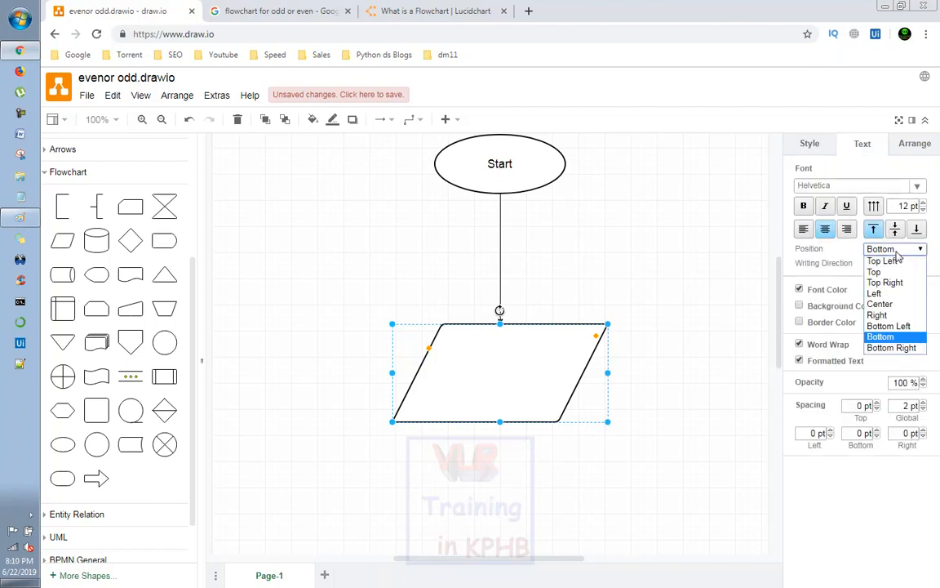
click(881, 304)
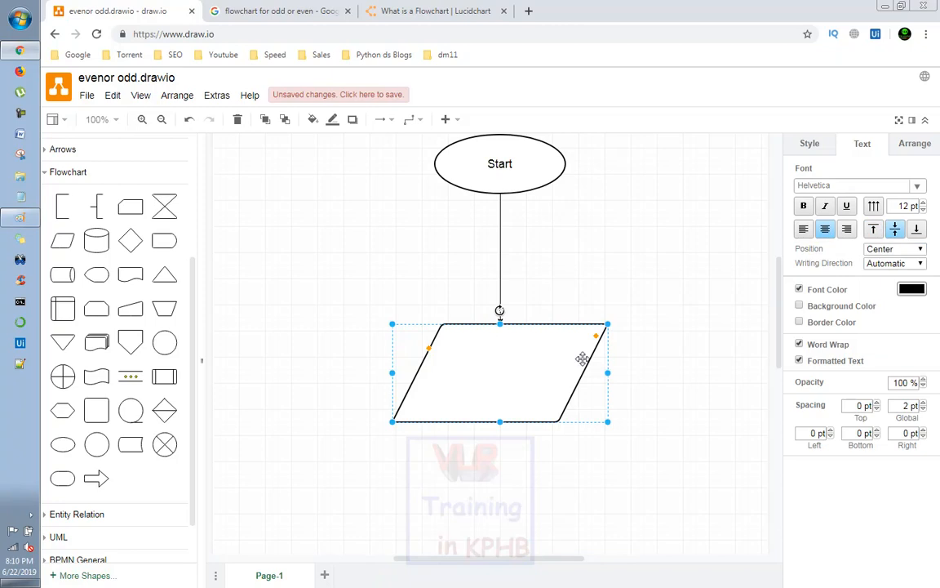
Label the parallelogram "ENter Number".
double_click(497, 375)
key(Escape)
double_click(496, 373)
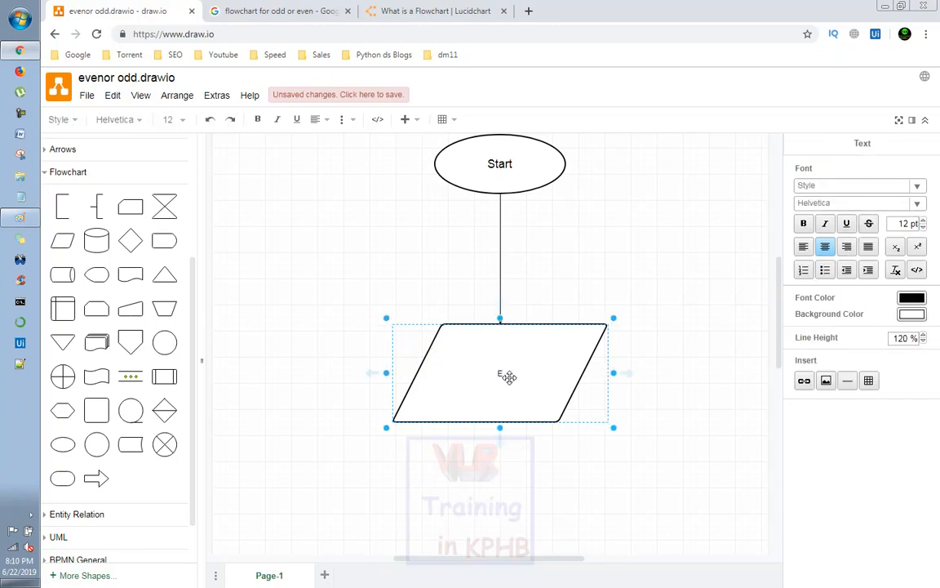
text(ENter Number)
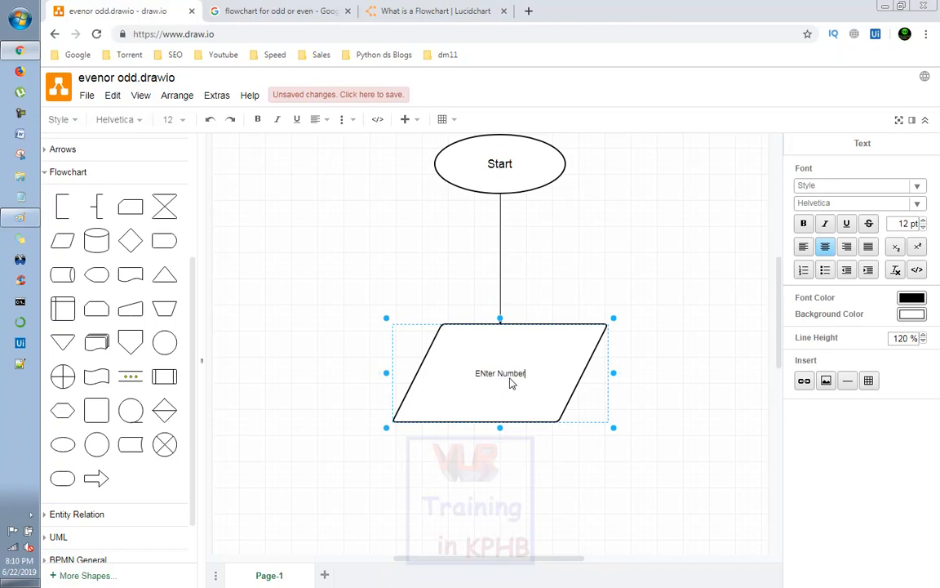
click(629, 361)
Set the font size of the parallelogram's "ENter Number" label to 24 pt.
click(168, 119)
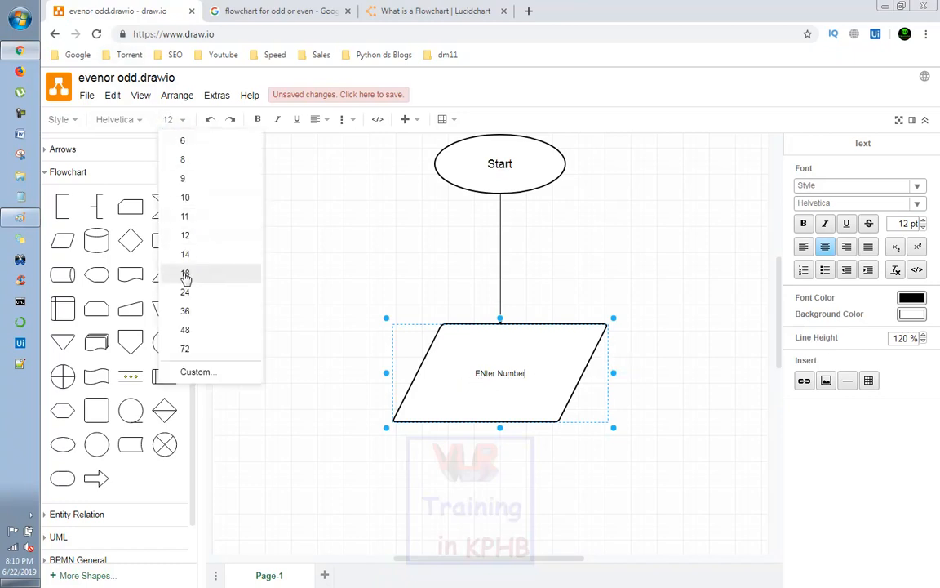
key(Escape)
click(528, 377)
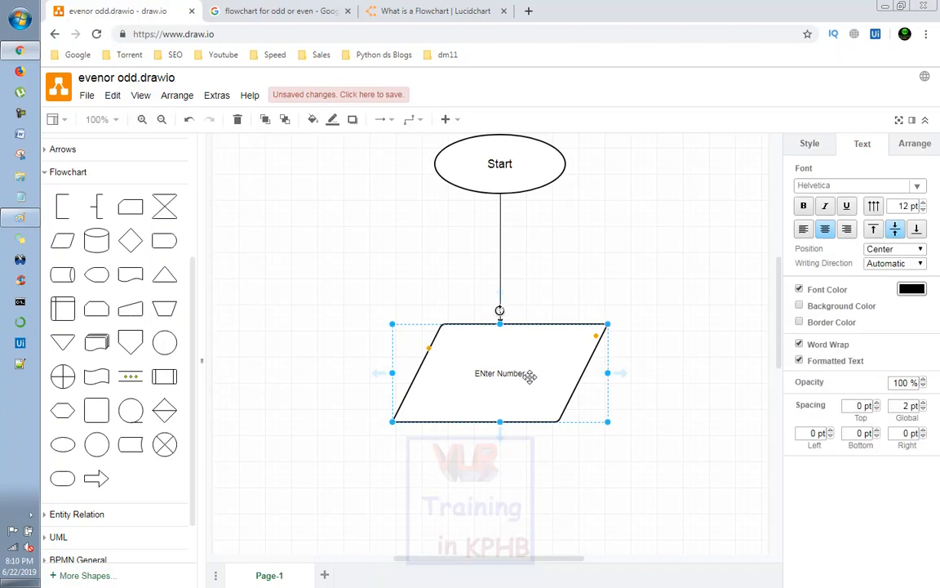
double_click(525, 376)
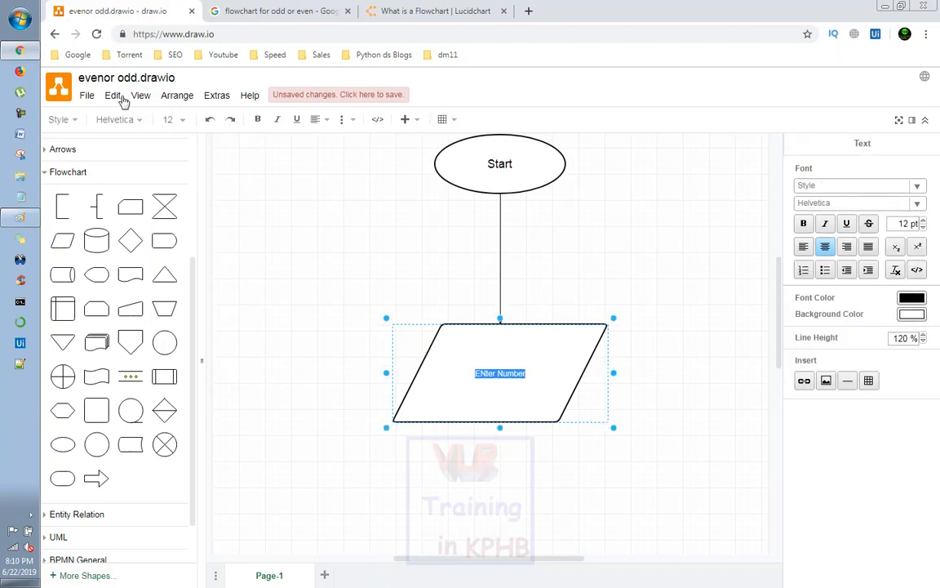
click(171, 119)
click(186, 257)
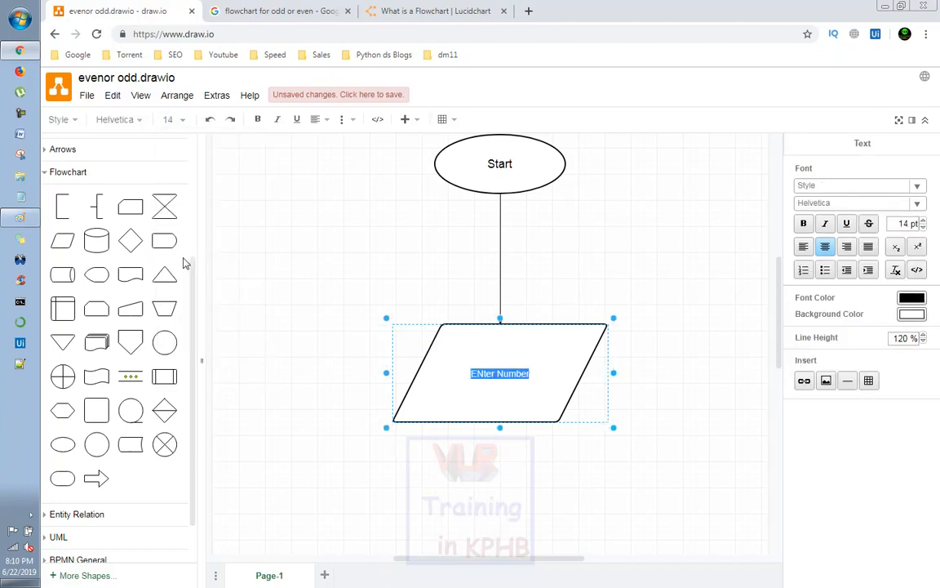
click(175, 121)
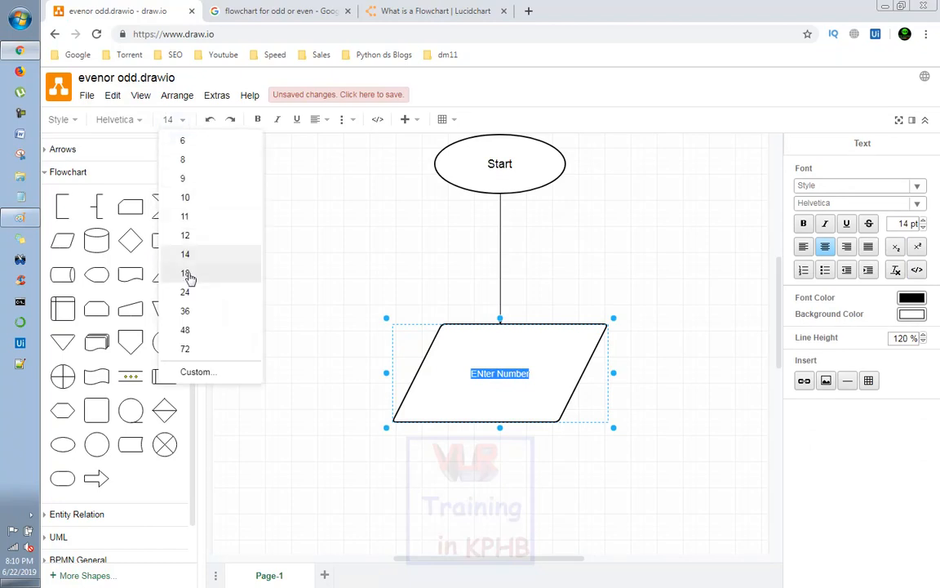
click(189, 292)
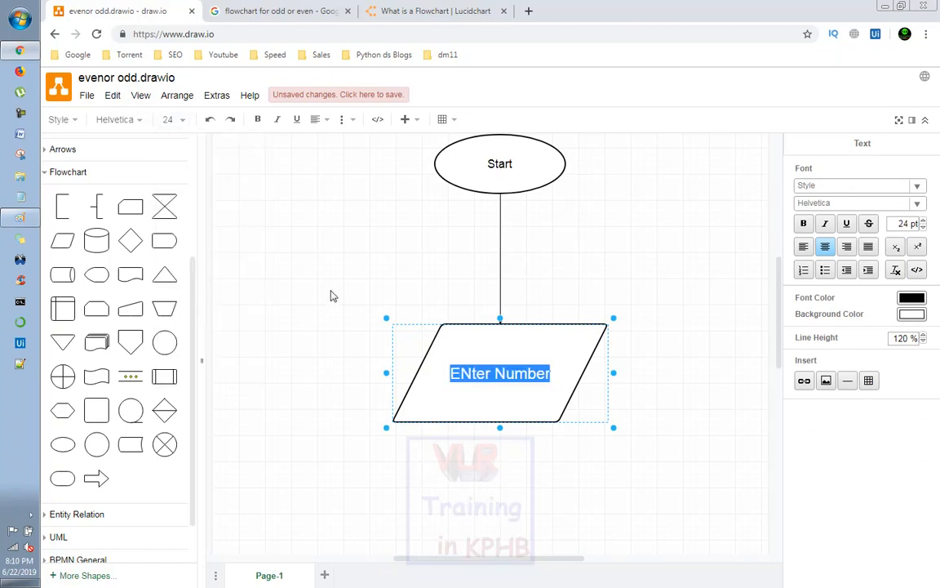
click(351, 218)
Check the example odd-or-even flowchart in Google Images for the symbol following the number input, and return to the draw.io diagram.
scroll(351, 221, down, 3)
scroll(350, 222, up, 3)
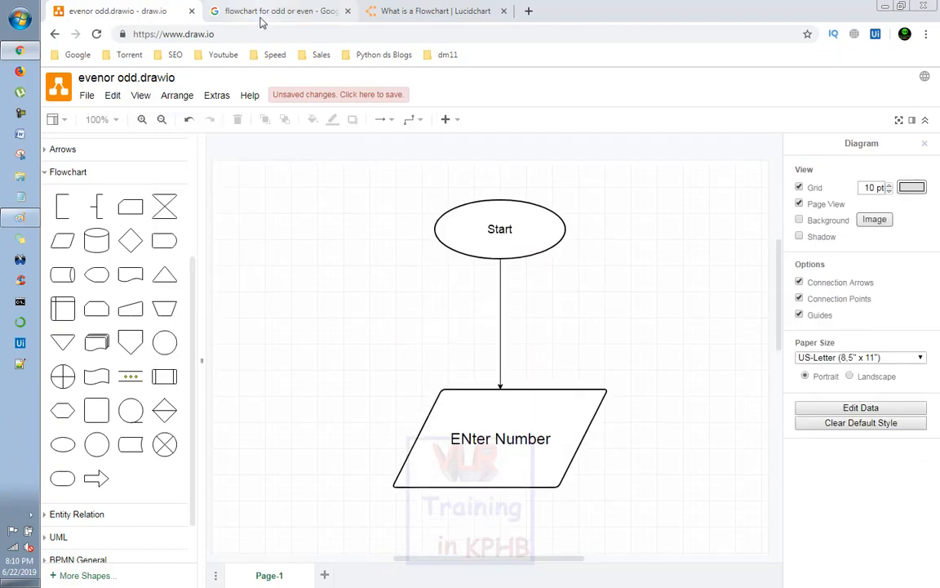
click(261, 12)
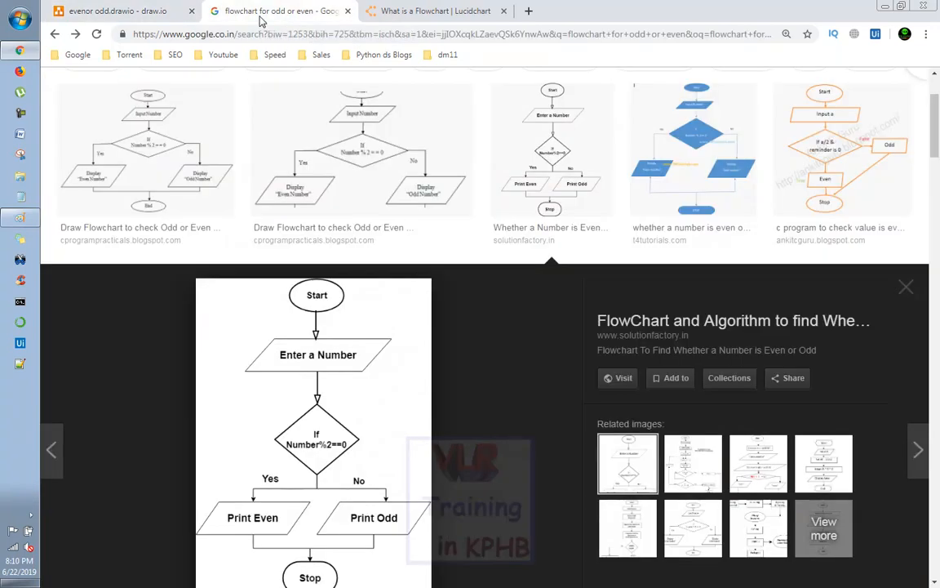
click(141, 12)
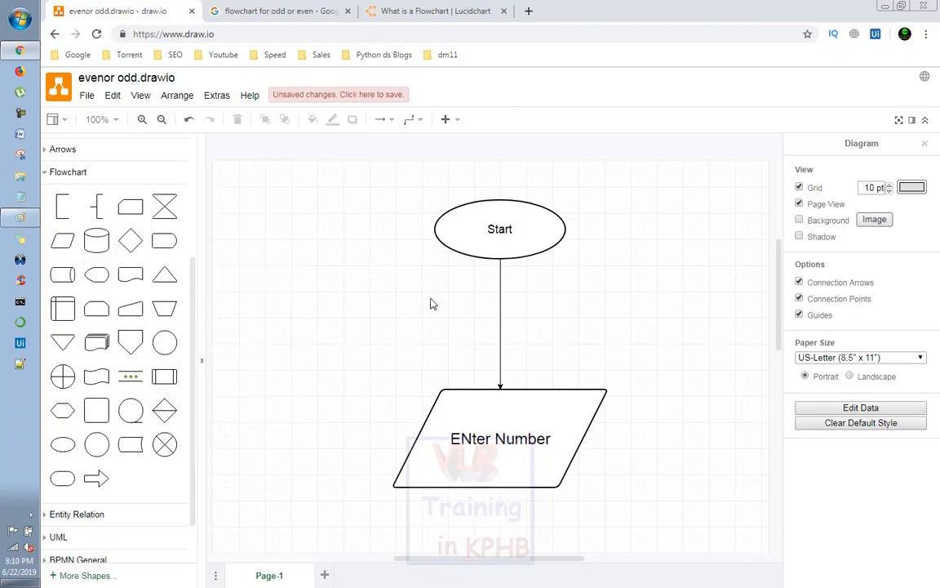
Add a decision diamond below the "ENter Number" parallelogram, enlarge it beyond the parallelogram's width, and align it under the parallelogram's centre.
scroll(780, 301, down, 3)
drag(116, 227, 491, 350)
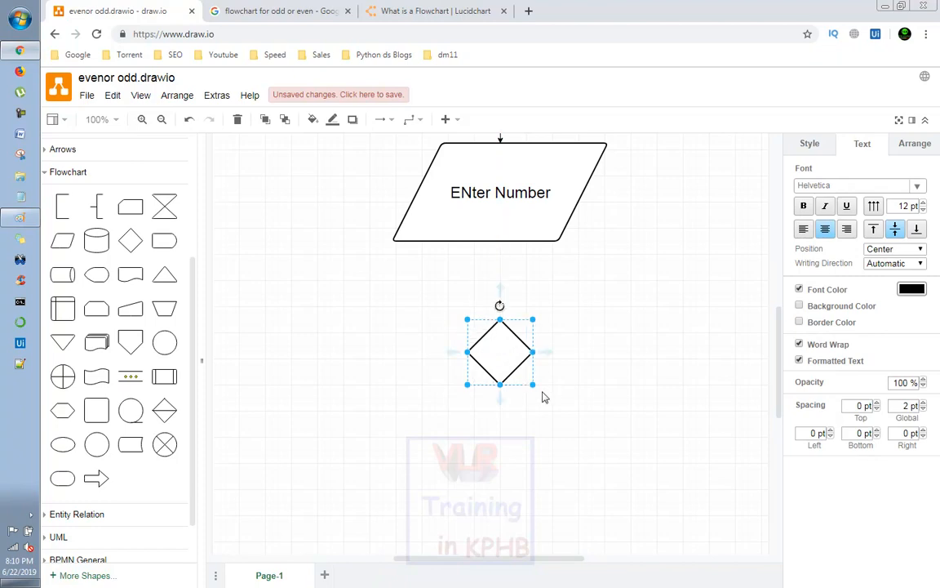
drag(538, 381, 643, 444)
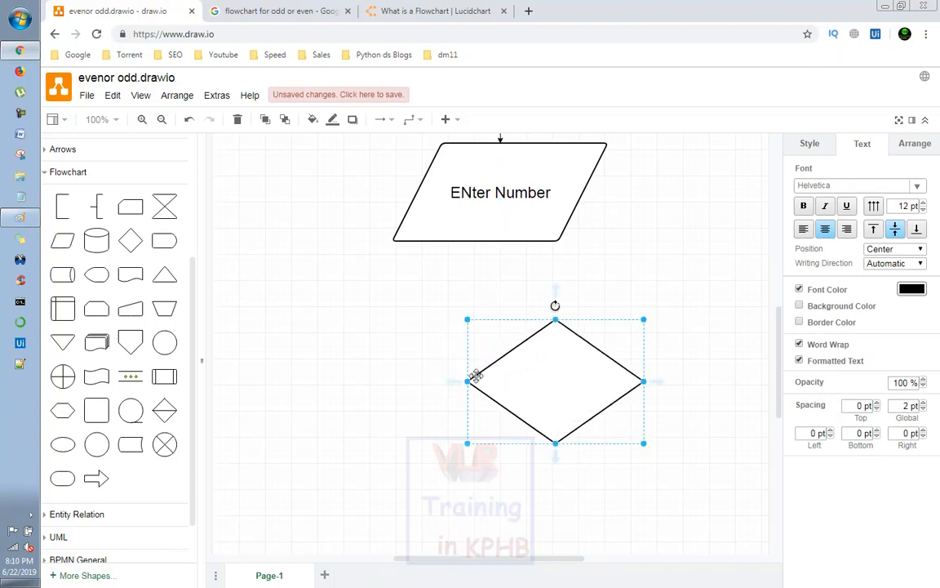
drag(465, 384, 384, 381)
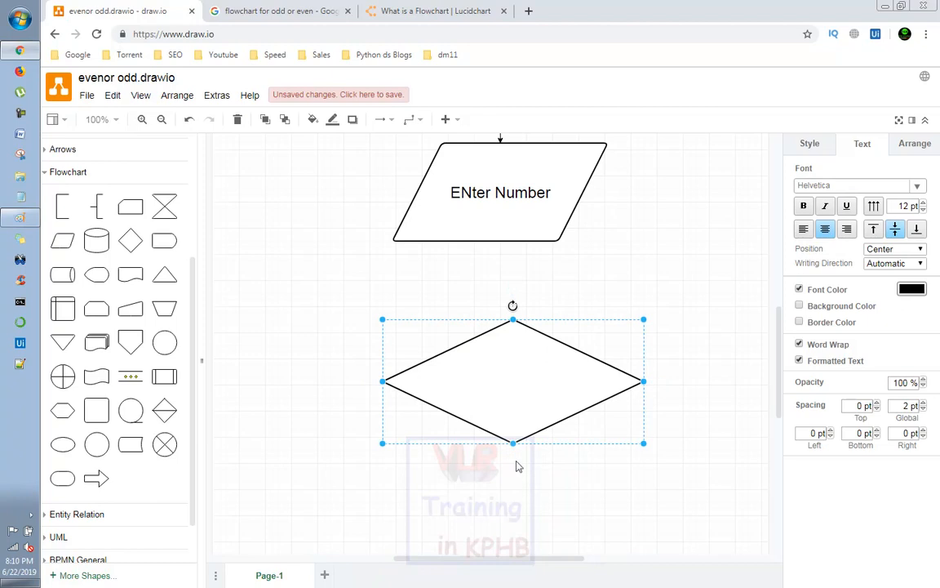
drag(511, 443, 512, 502)
drag(510, 419, 497, 416)
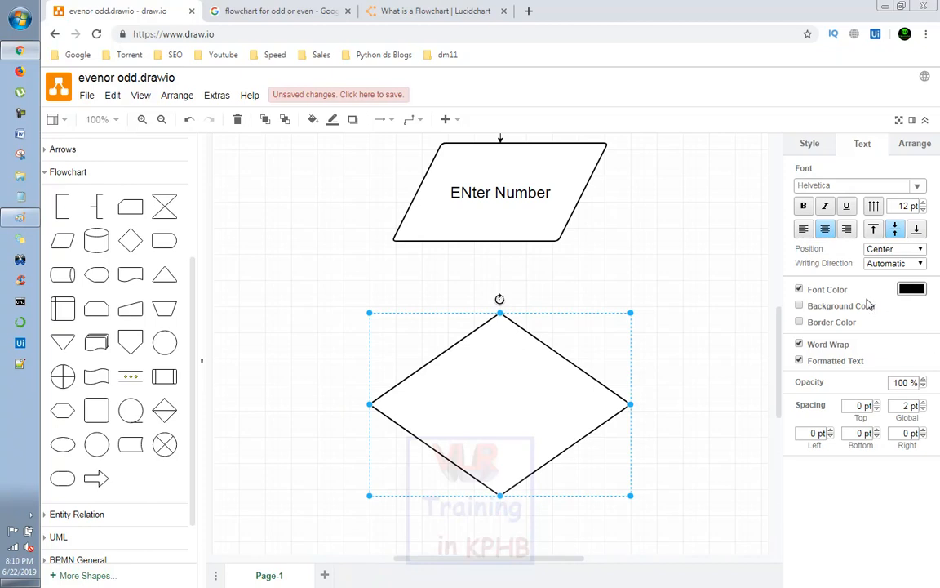
Label the decision diamond "if a%2 == 0".
double_click(486, 398)
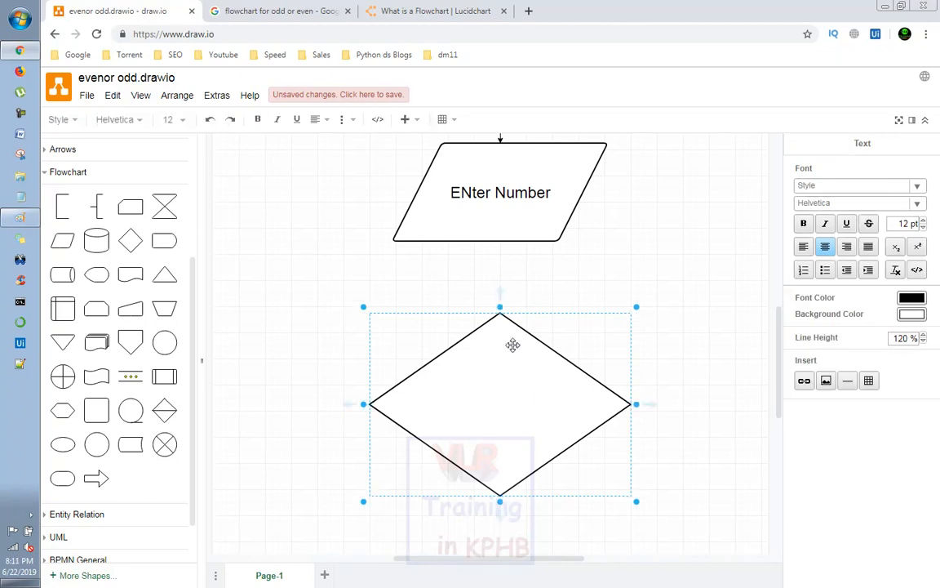
text(if a%2)
text(== 0)
Set the font size of the diamond's "if a%2 == 0" label to 36 pt.
triple_click(501, 406)
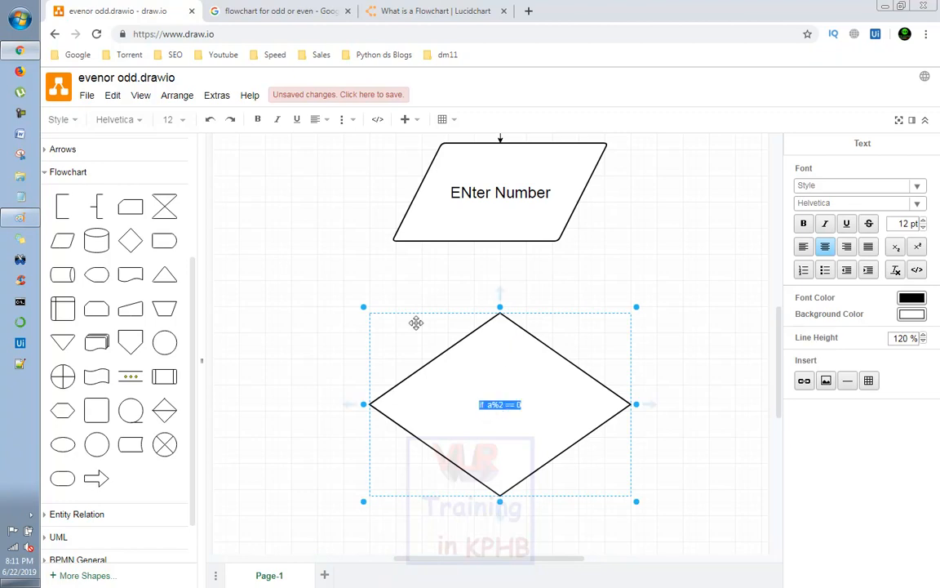
click(170, 121)
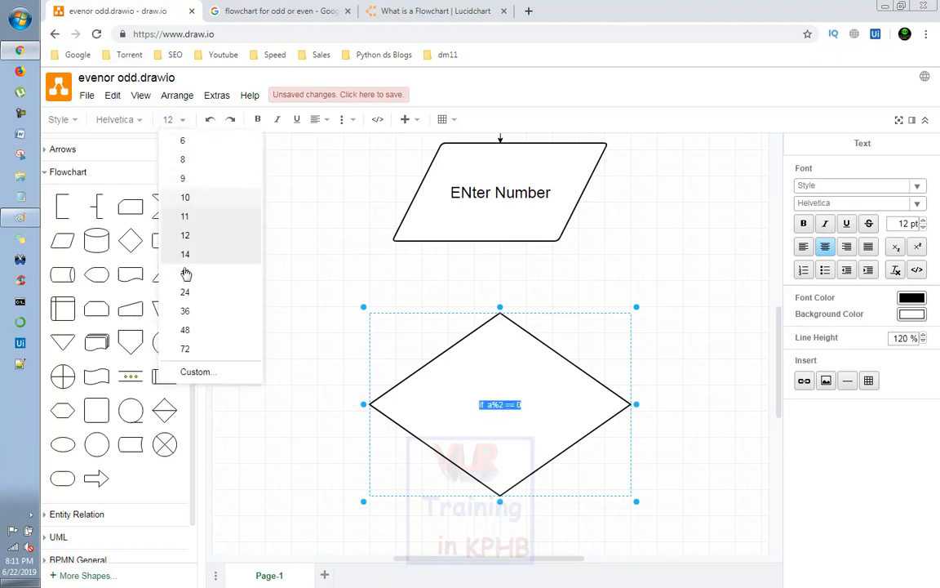
click(195, 314)
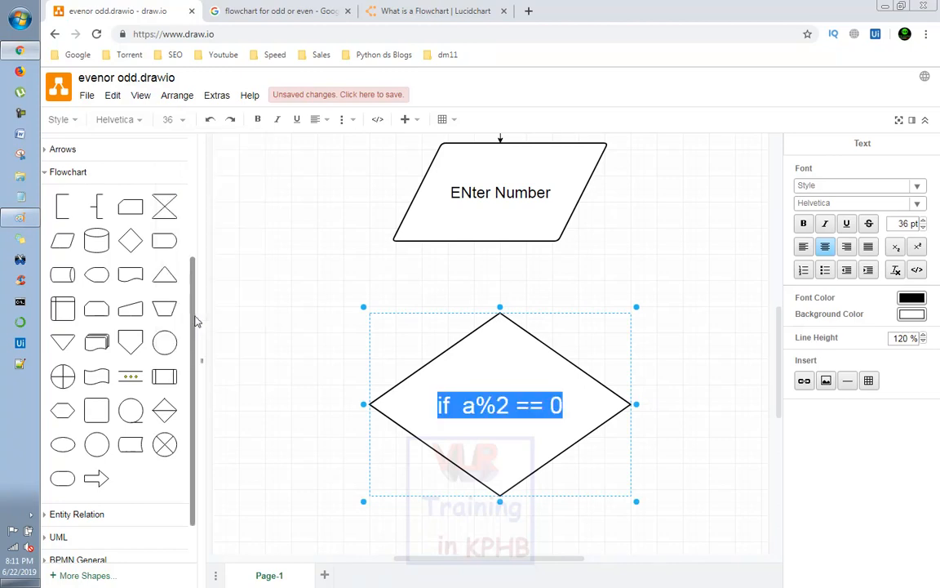
click(357, 271)
Connect the bottom of the "ENter Number" parallelogram to the top of the decision diamond with an arrow.
scroll(363, 259, down, 3)
scroll(493, 250, up, 4)
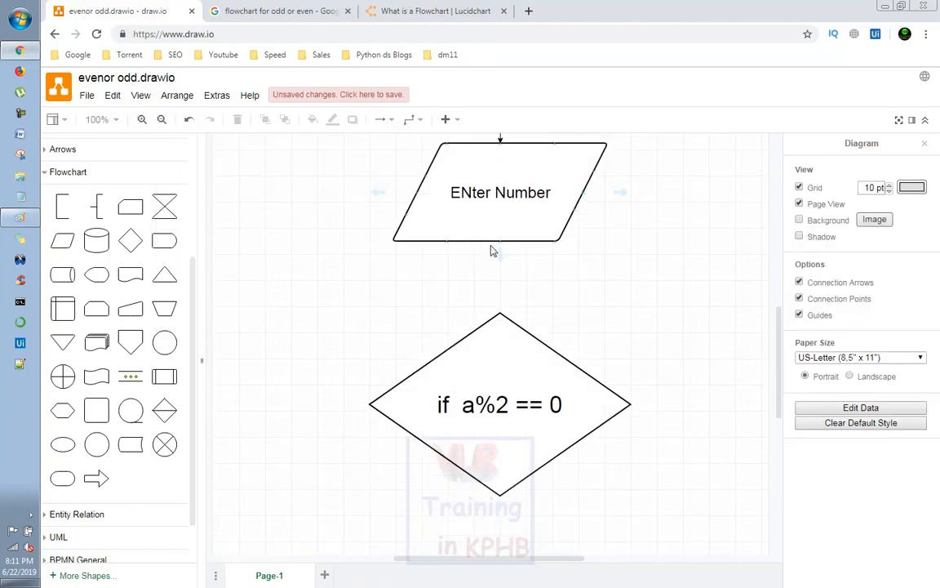
drag(500, 258, 503, 318)
Add two small parallelograms below the decision diamond, one to its lower left and one to its lower right, at roughly the same height.
scroll(541, 297, down, 5)
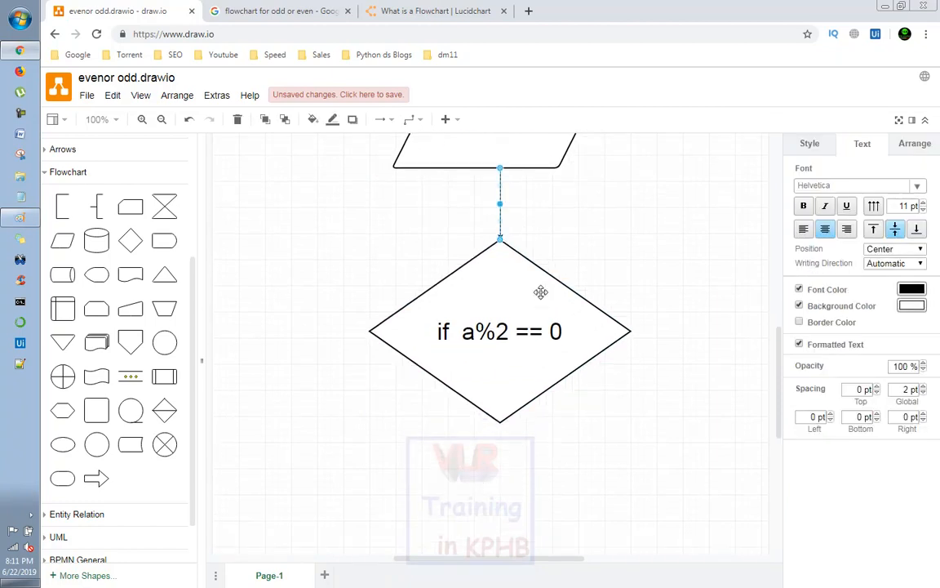
scroll(542, 298, up, 2)
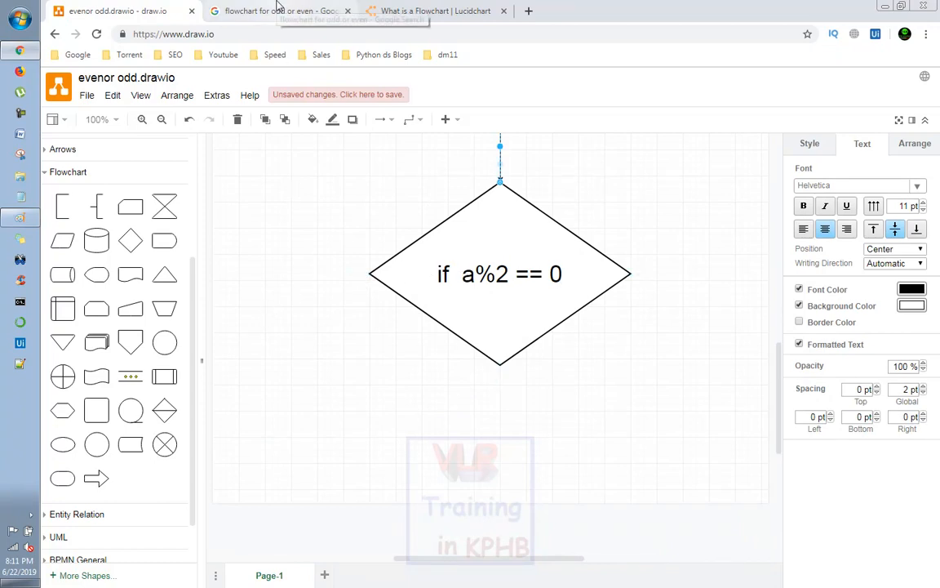
drag(64, 240, 281, 439)
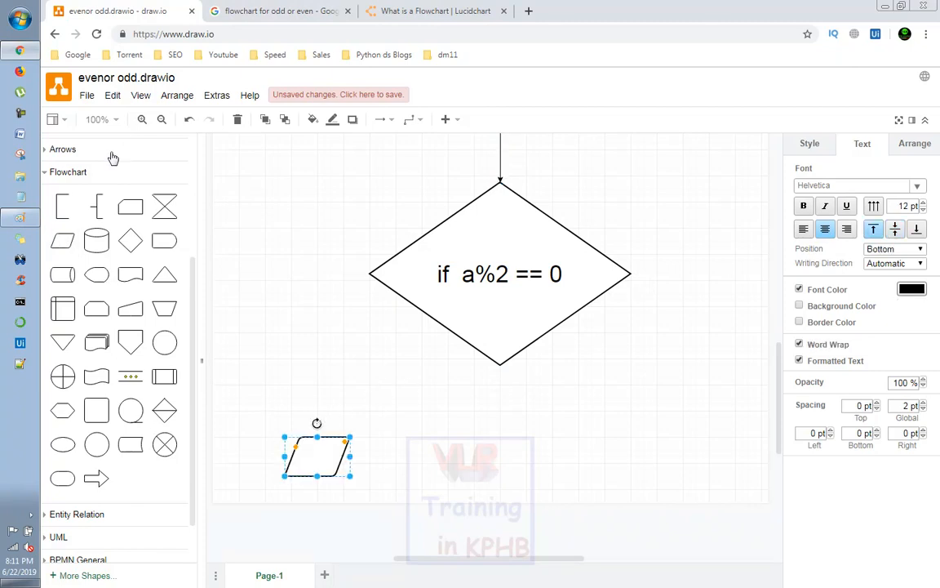
drag(261, 349, 634, 467)
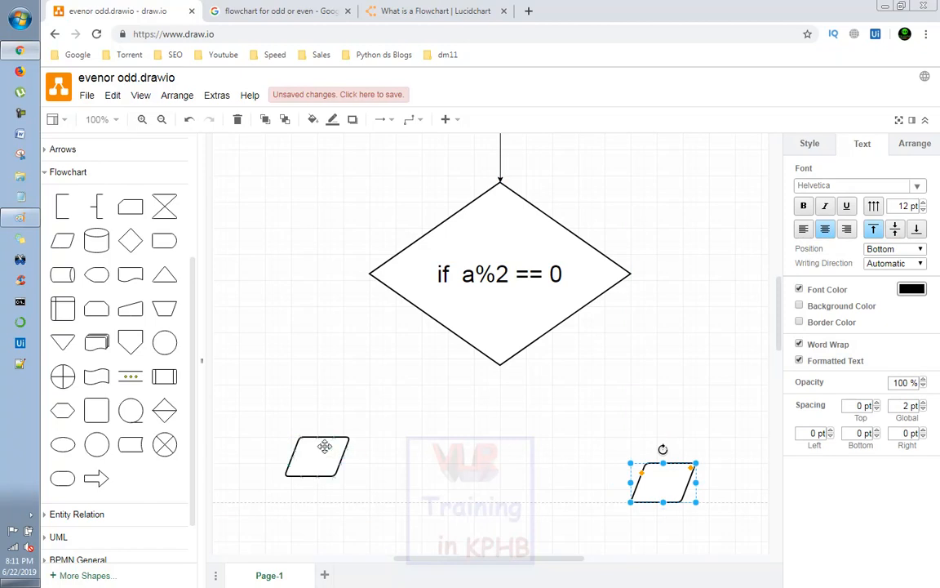
click(287, 476)
scroll(346, 448, down, 3)
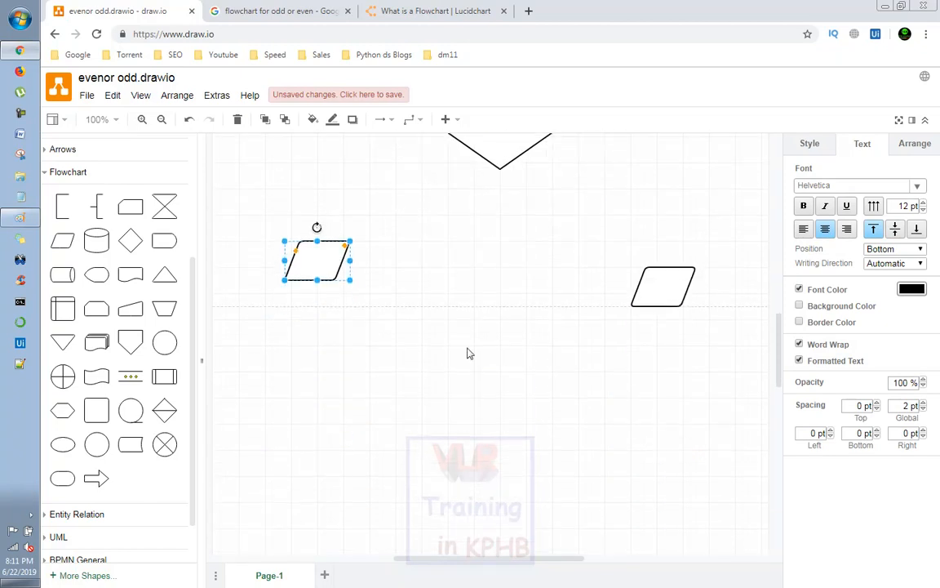
drag(662, 284, 668, 258)
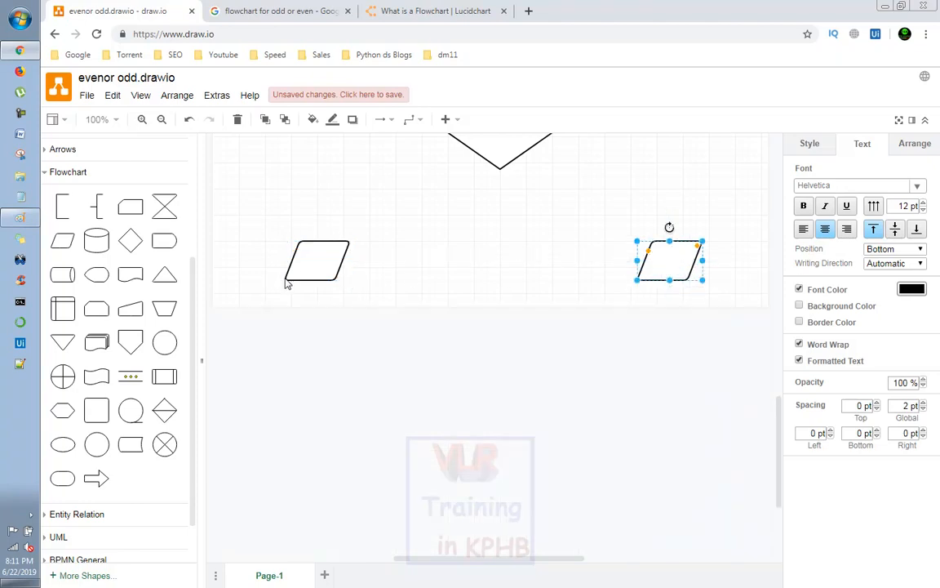
mouse_move(287, 275)
mouse_down()
mouse_move(244, 308)
mouse_move(284, 275)
mouse_up()
click(482, 312)
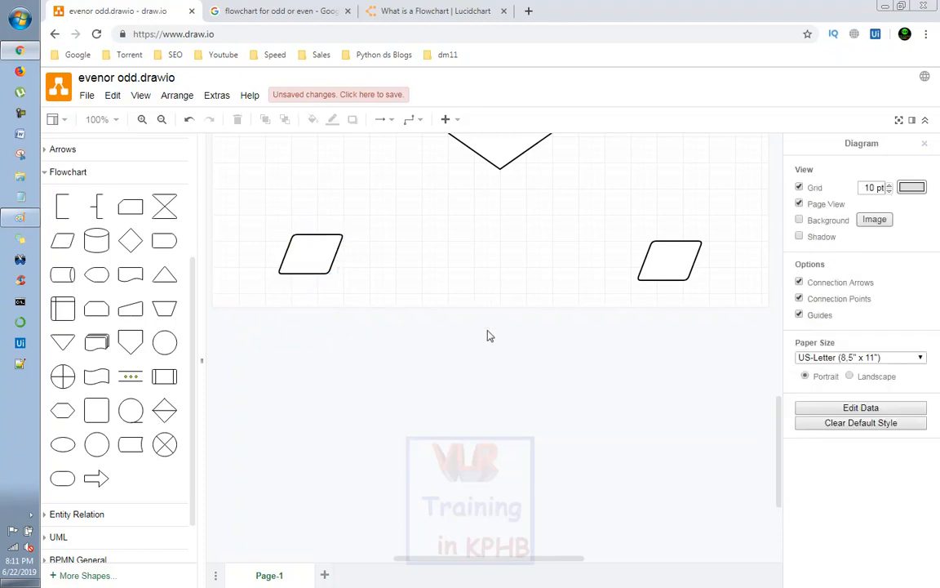
Move the "ENter Number" parallelogram up closer to the Start ellipse and the decision diamond up closer beneath the parallelogram.
scroll(498, 336, up, 5)
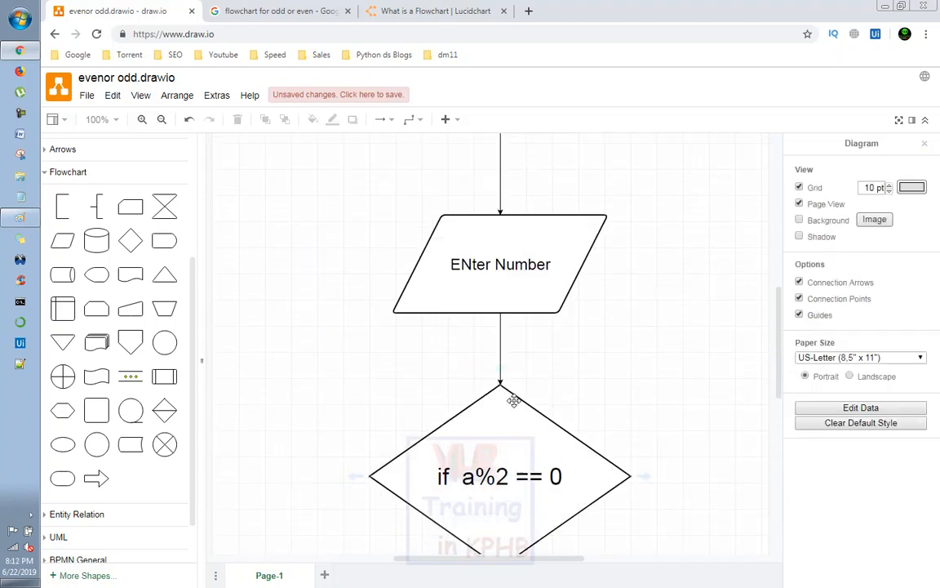
scroll(513, 400, up, 3)
drag(497, 418, 516, 337)
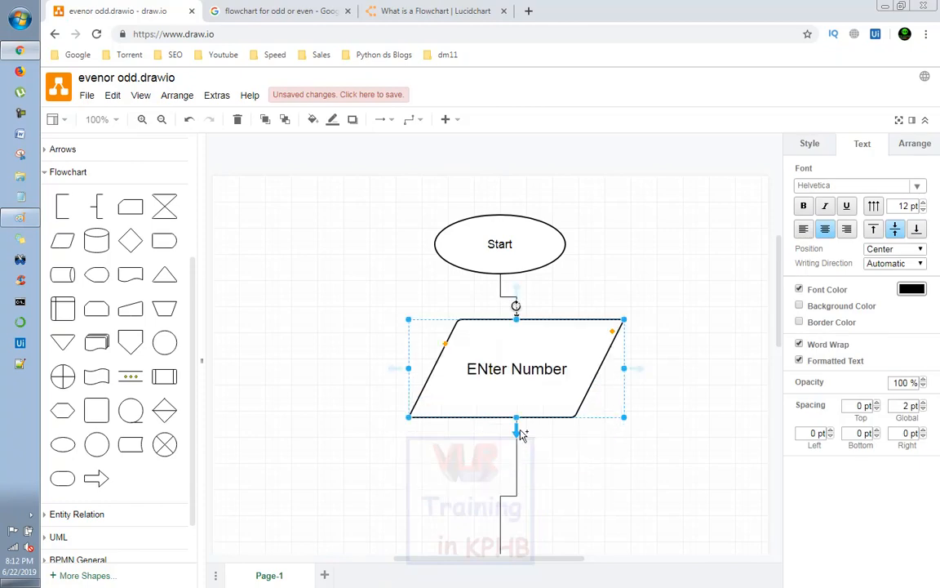
scroll(521, 434, down, 2)
click(521, 529)
drag(521, 529, 592, 398)
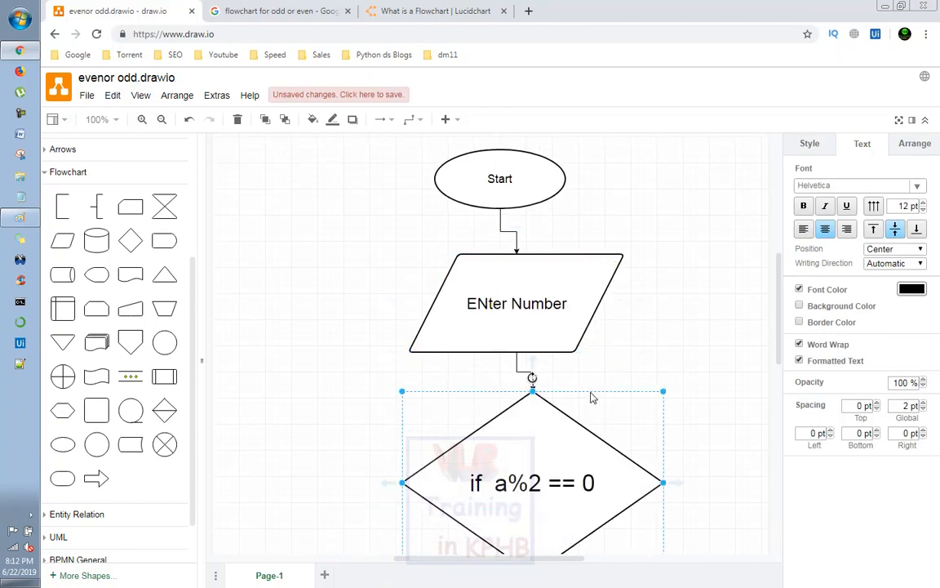
Move the two small parallelograms up and farther apart, just below and on either side of the decision diamond.
scroll(593, 398, down, 5)
drag(316, 445, 296, 306)
drag(680, 460, 726, 291)
drag(281, 320, 281, 301)
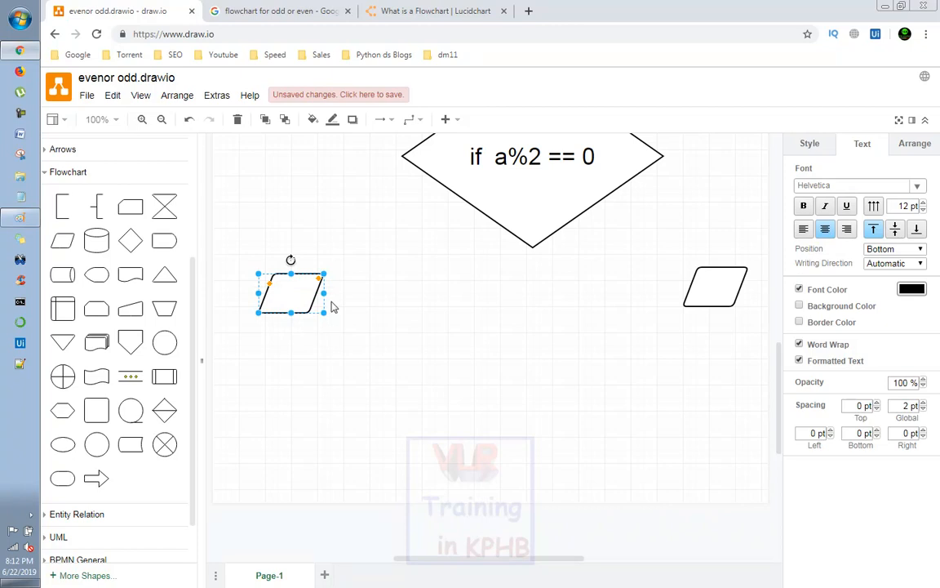
Connect the diamond's left and right corners with arrows to the tops of the left and right small parallelograms.
scroll(410, 215, up, 1)
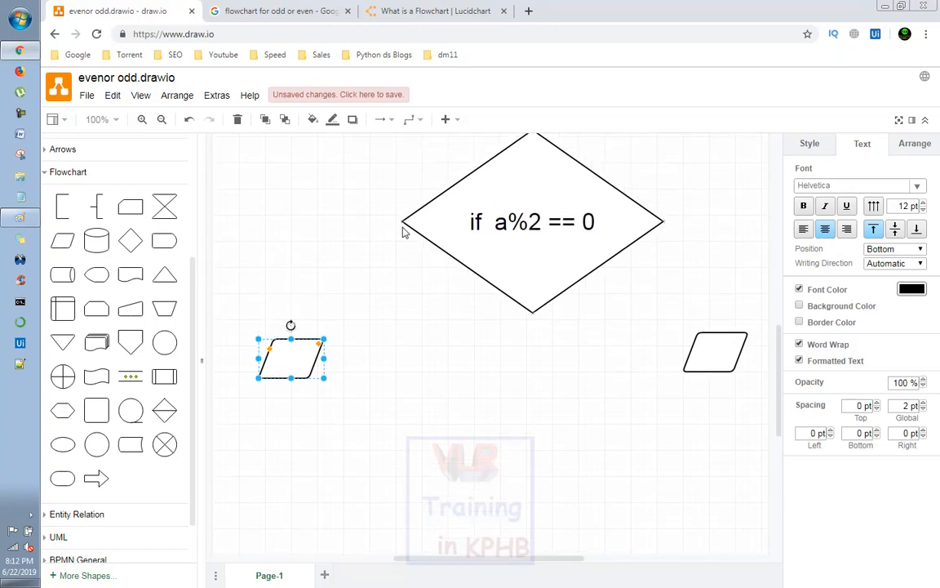
click(401, 219)
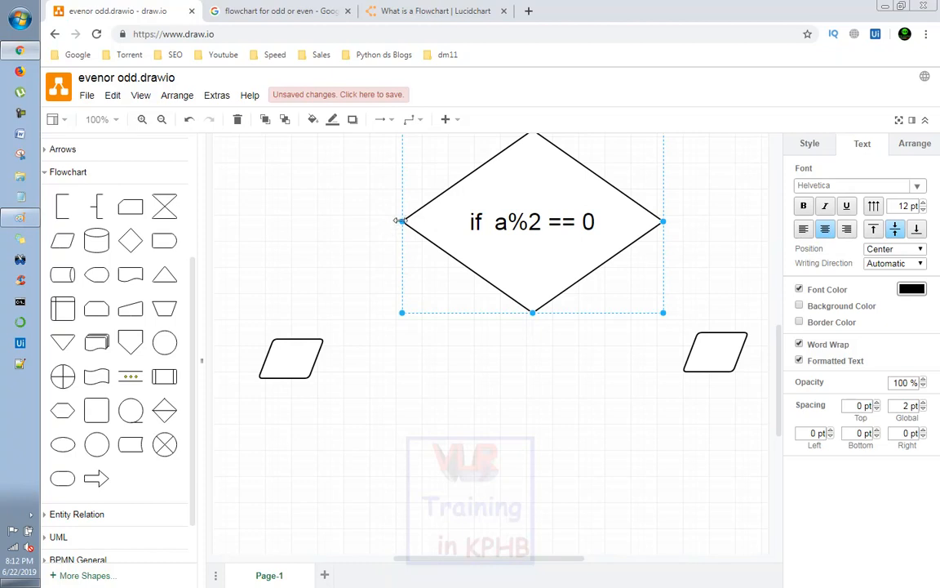
drag(399, 220, 298, 336)
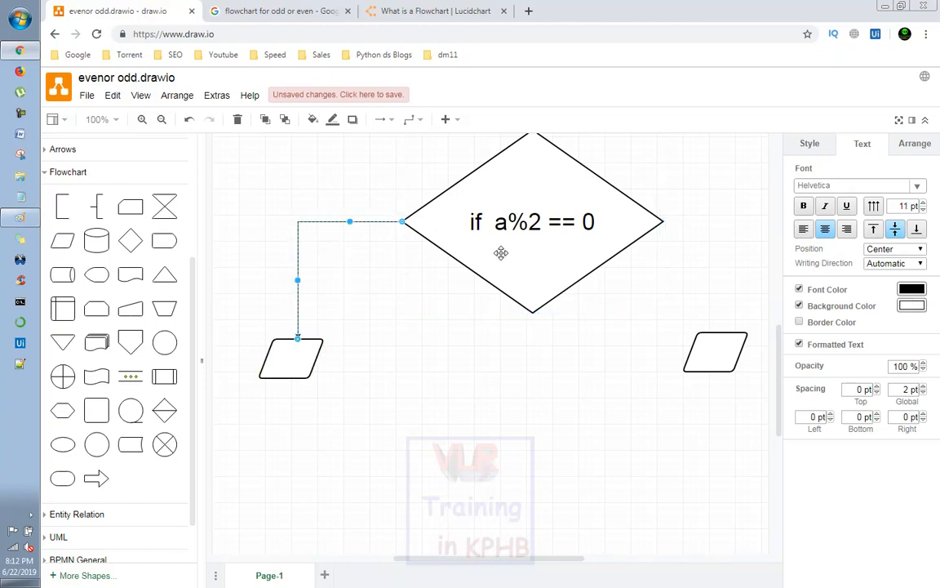
drag(675, 221, 724, 336)
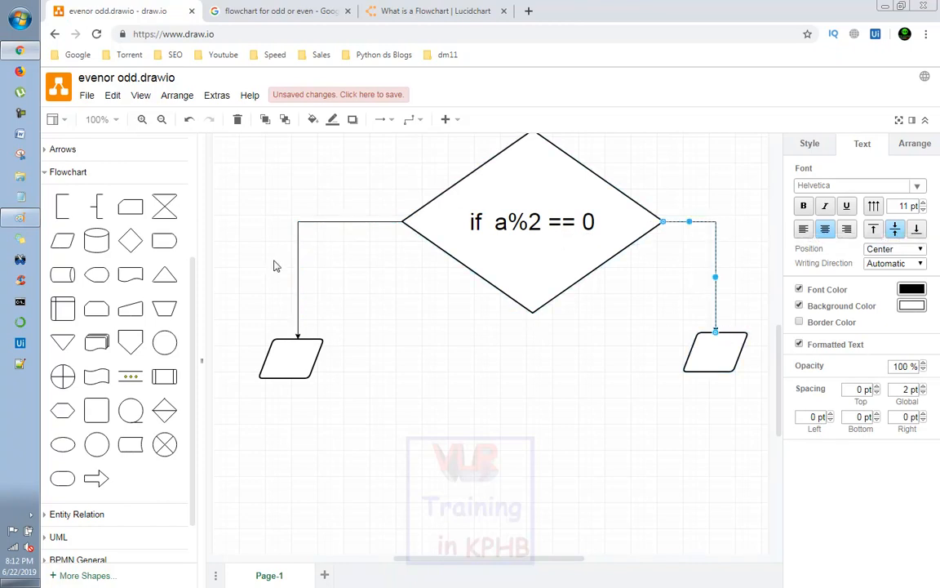
Label the connector from the diamond to the left small parallelogram "Yes".
click(298, 277)
right_click(298, 277)
click(315, 262)
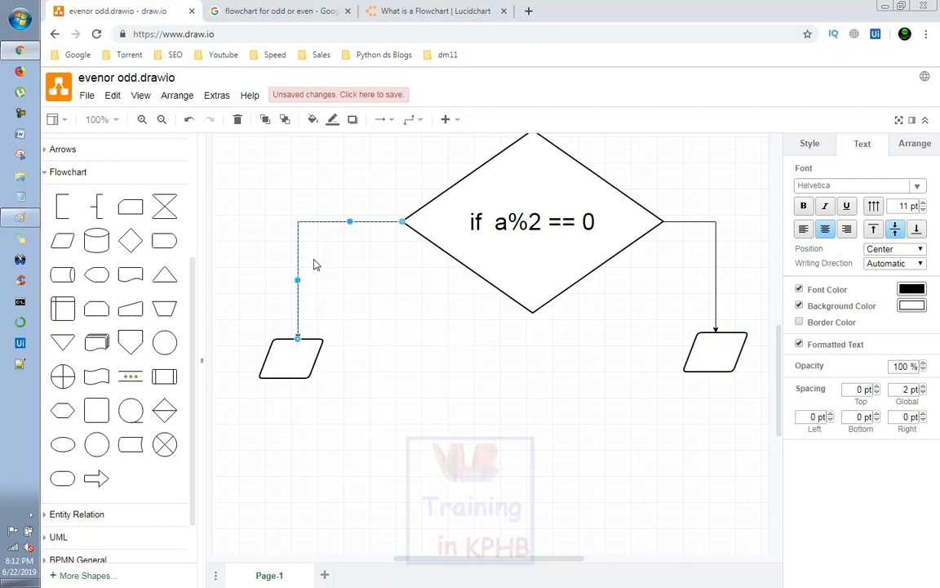
click(300, 272)
double_click(298, 273)
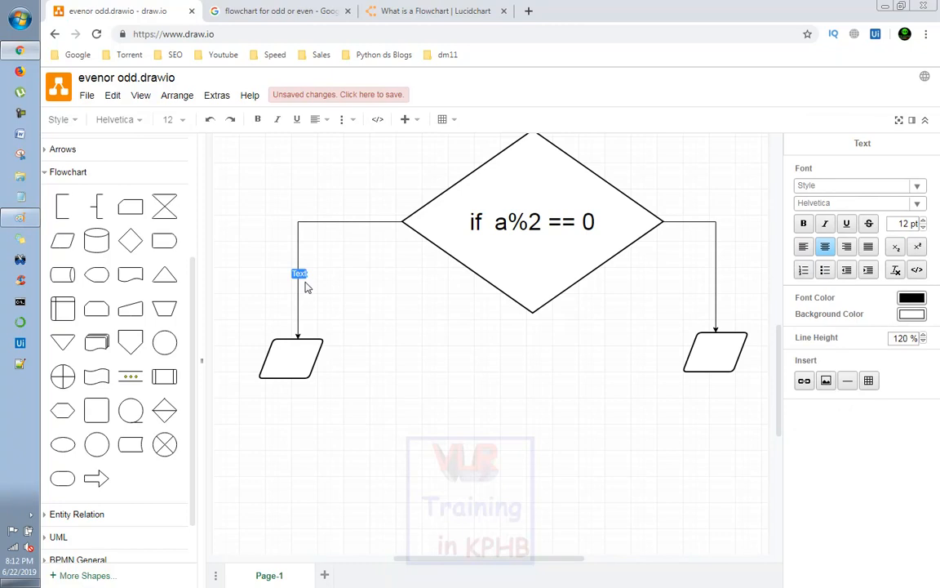
text(Yes)
click(489, 342)
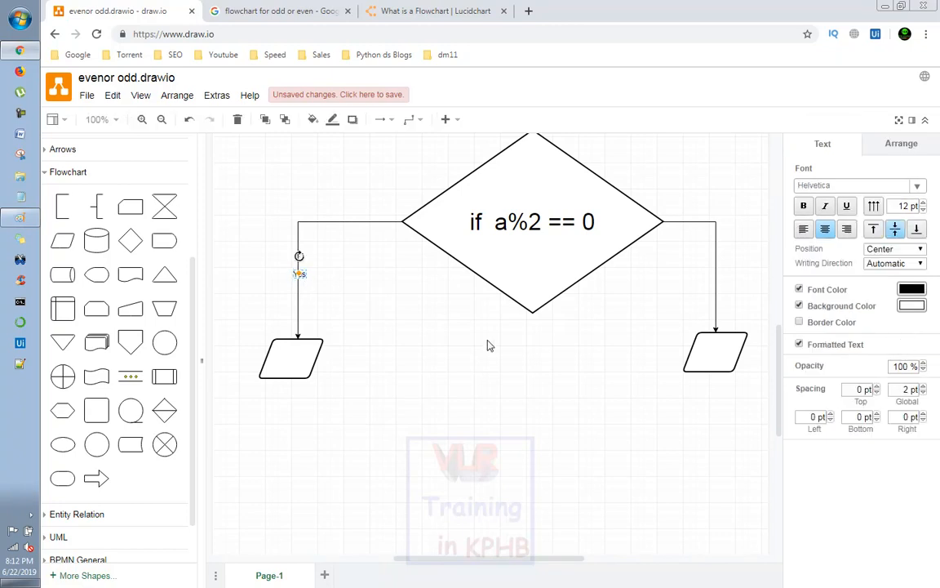
click(489, 342)
Label the connector from the diamond to the right small parallelogram "No".
click(716, 278)
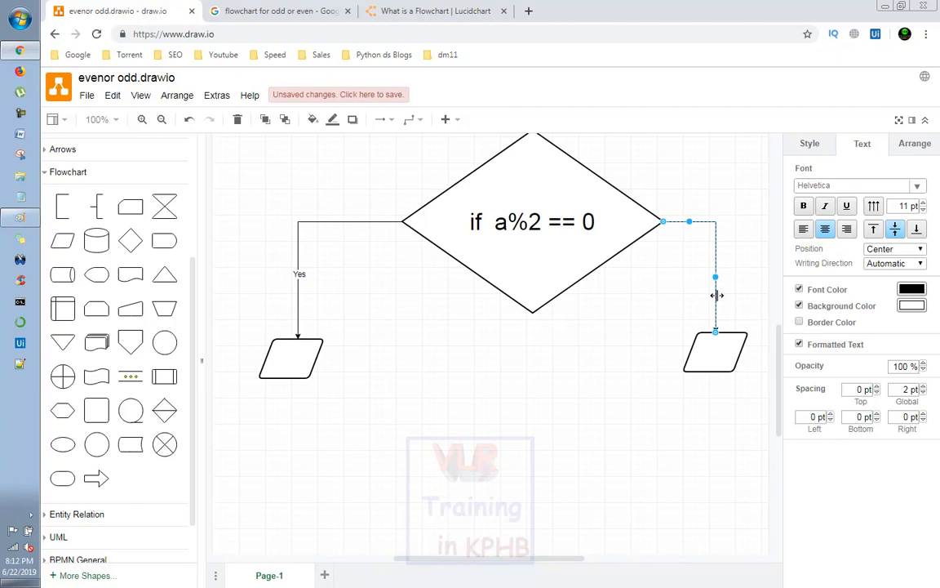
double_click(716, 295)
text(N)
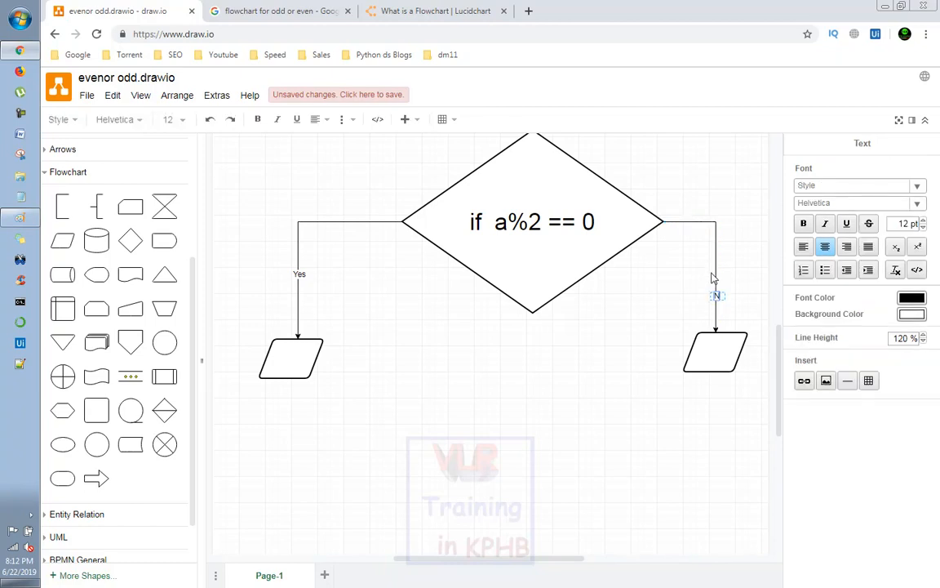
click(470, 417)
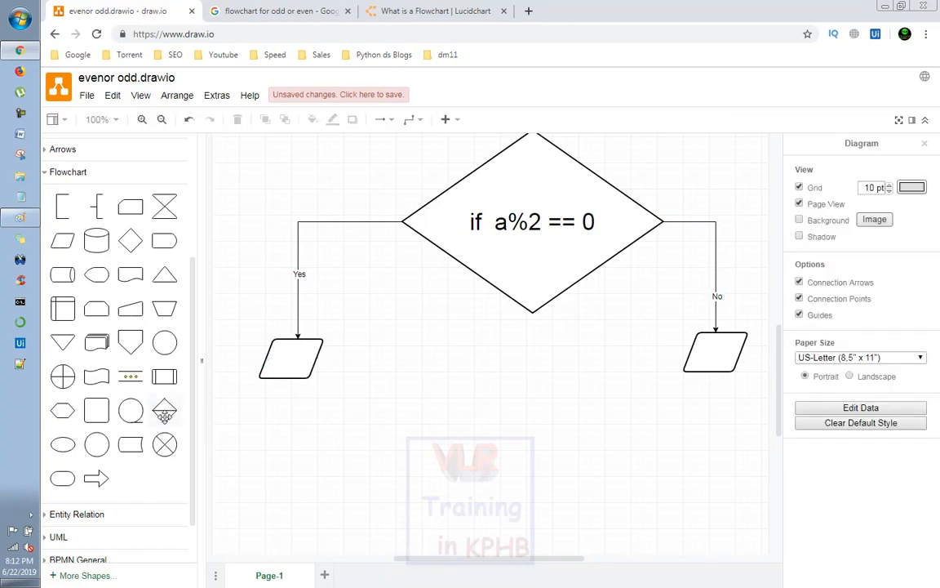
Check the example even-or-odd flowchart in Google Images for the symbols after the decision, and return to the draw.io diagram.
click(282, 11)
scroll(333, 398, down, 3)
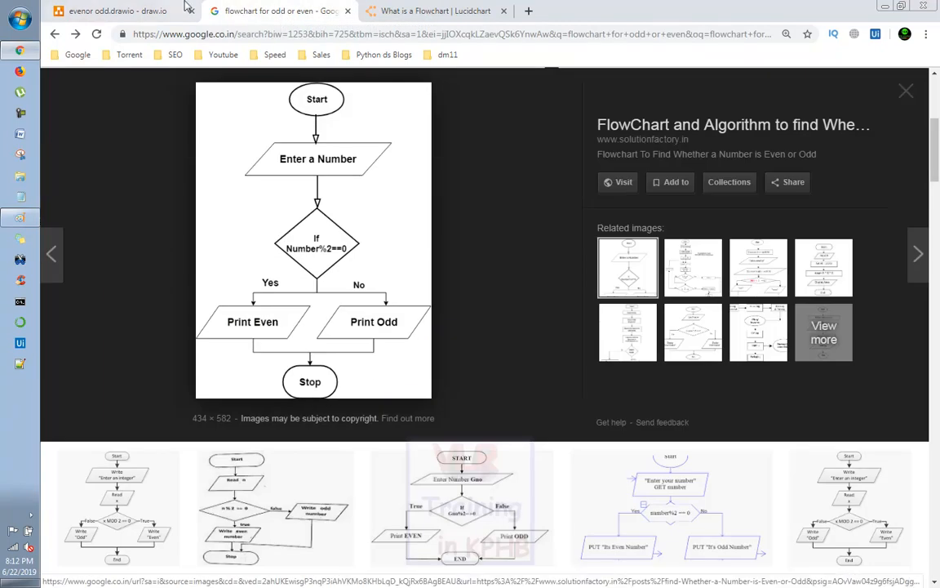
click(151, 10)
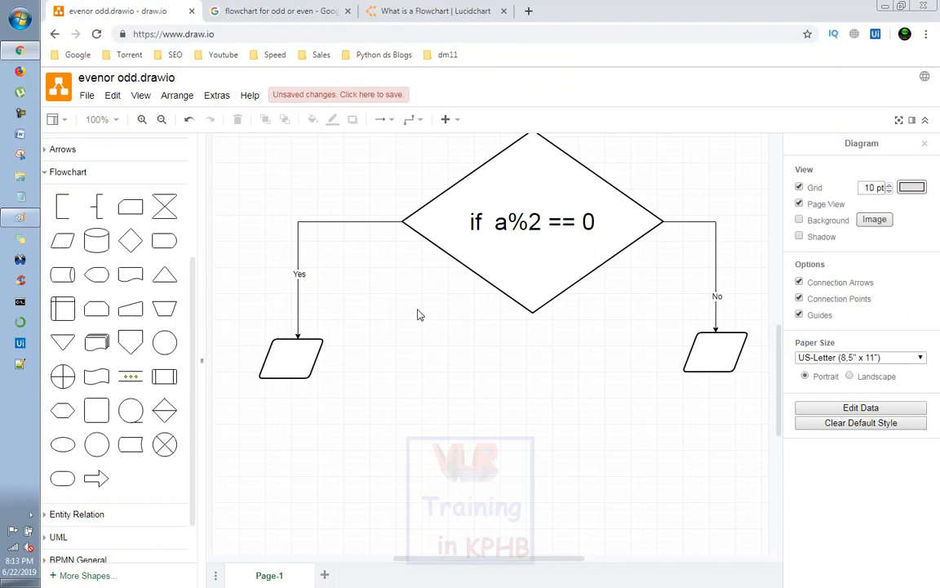
Add a second, blank page to the diagram file.
scroll(435, 335, up, 1)
scroll(435, 334, down, 3)
scroll(435, 335, up, 3)
scroll(435, 332, down, 1)
scroll(435, 330, up, 3)
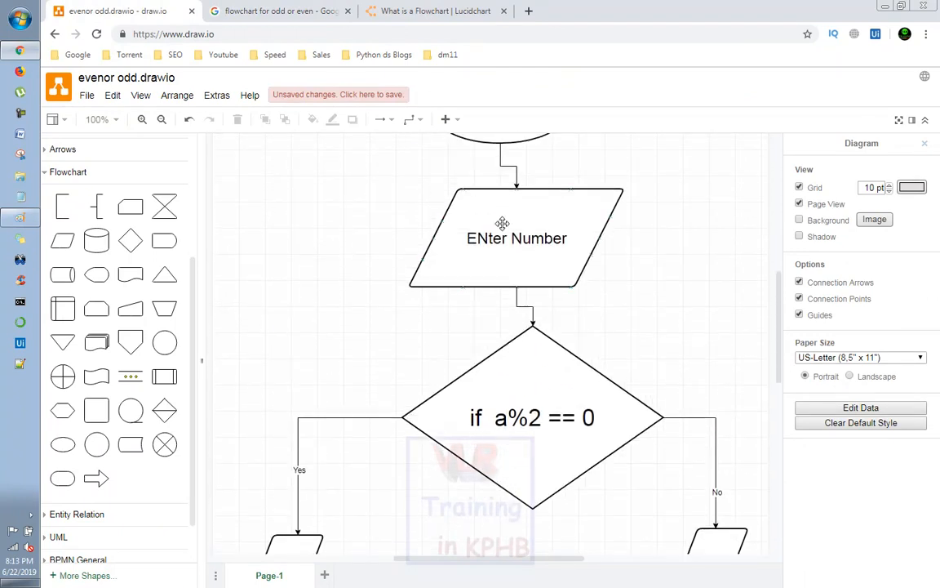
scroll(501, 243, down, 5)
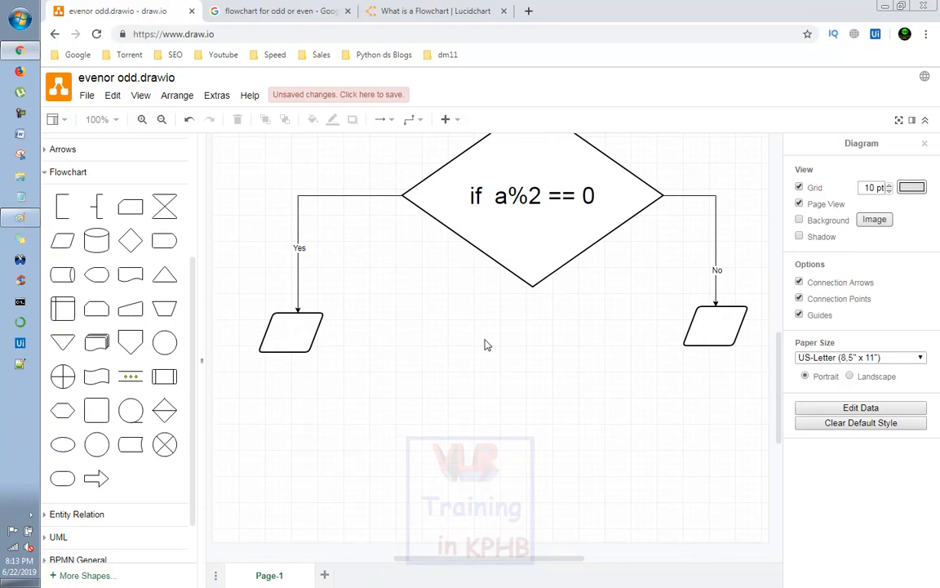
click(325, 577)
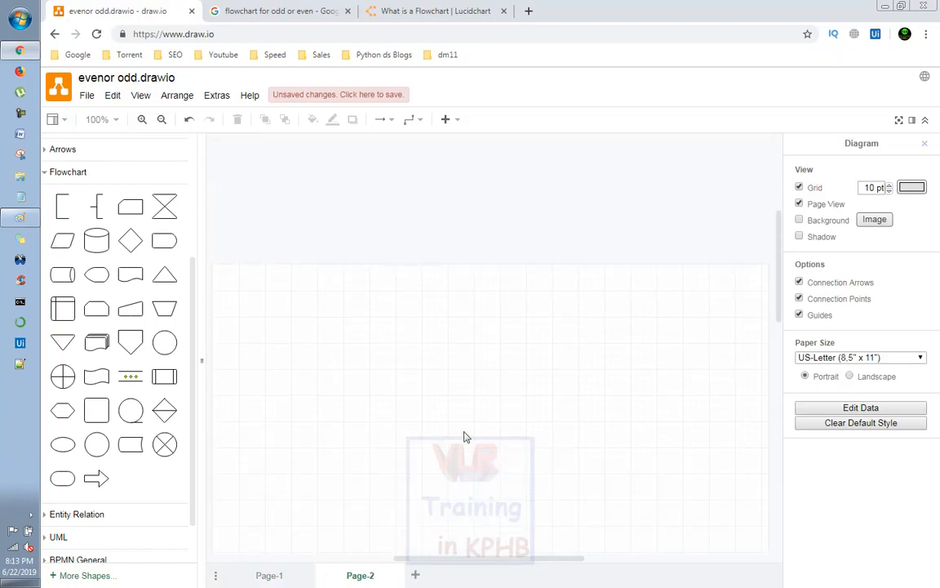
Rename the second, blank page of the diagram file to "Page 2".
right_click(363, 573)
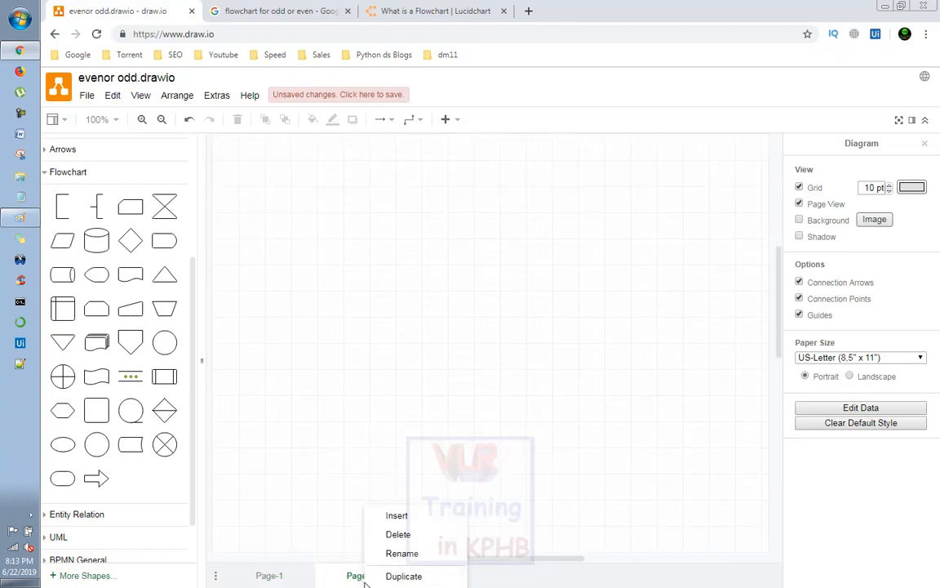
click(401, 554)
text(Page 2)
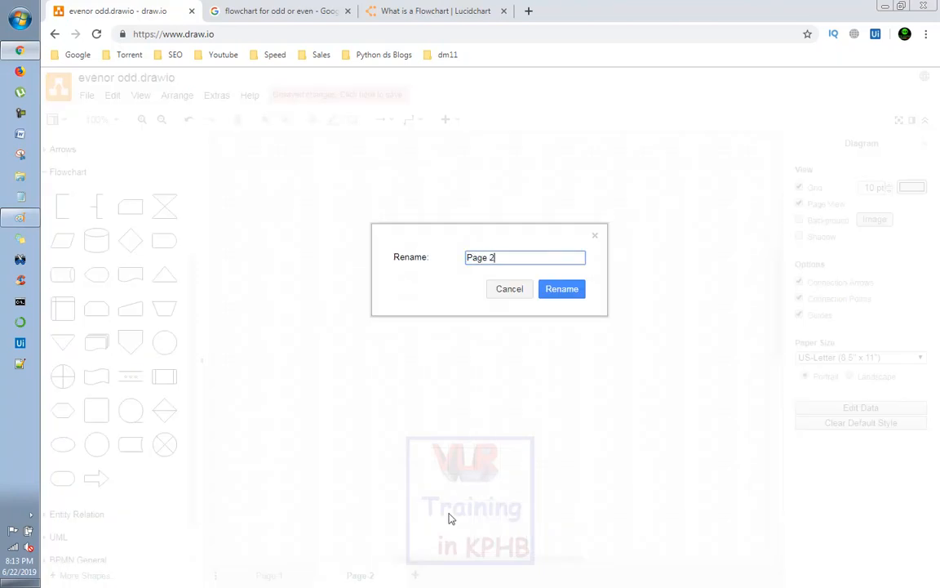
click(562, 289)
scroll(447, 444, down, 3)
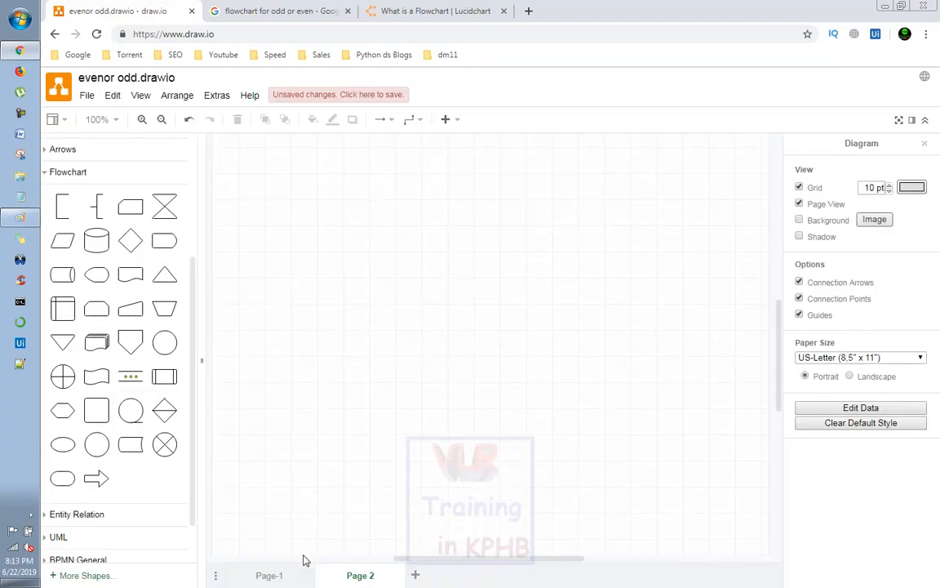
Link the small parallelogram on the Yes branch of Page-1 to the diagram page "Page 2".
click(264, 573)
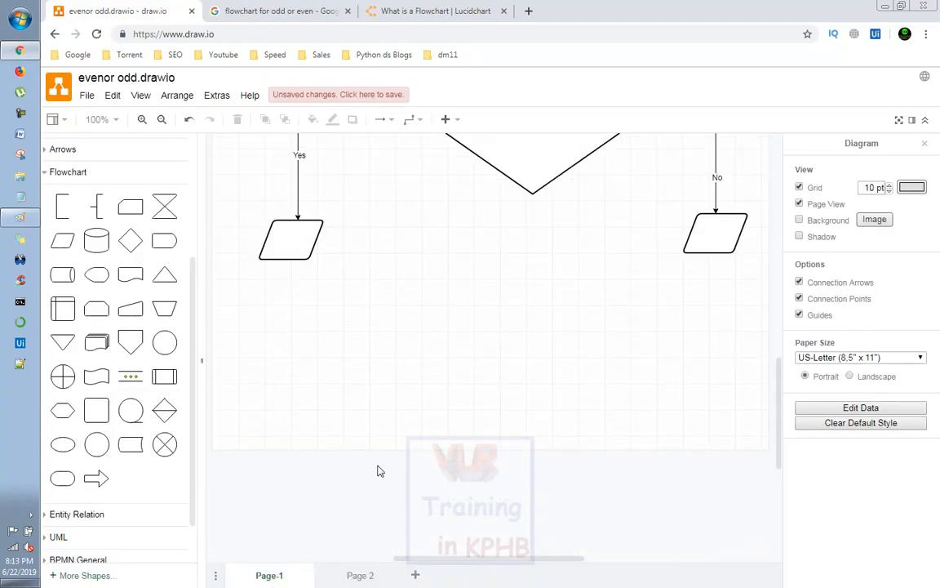
scroll(378, 471, up, 3)
click(297, 351)
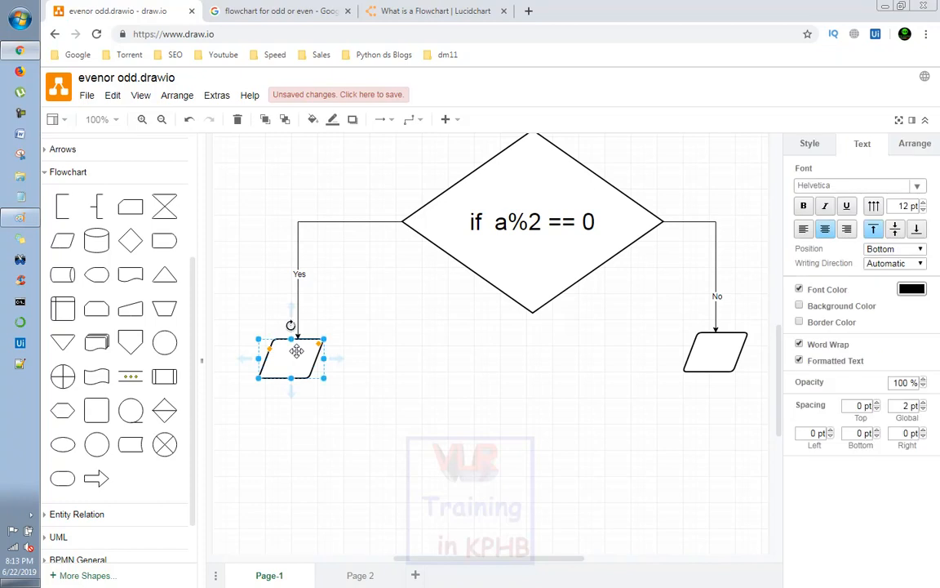
right_click(296, 352)
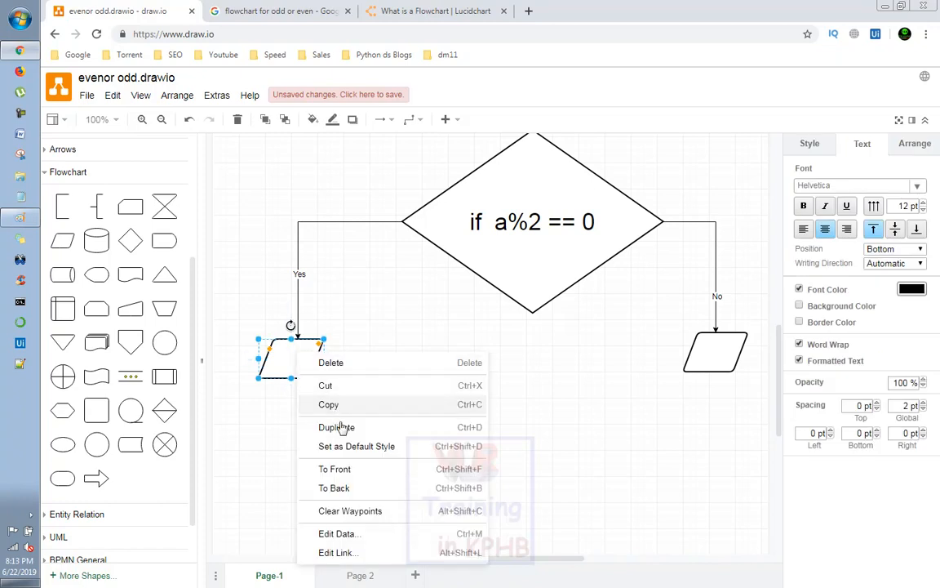
click(369, 555)
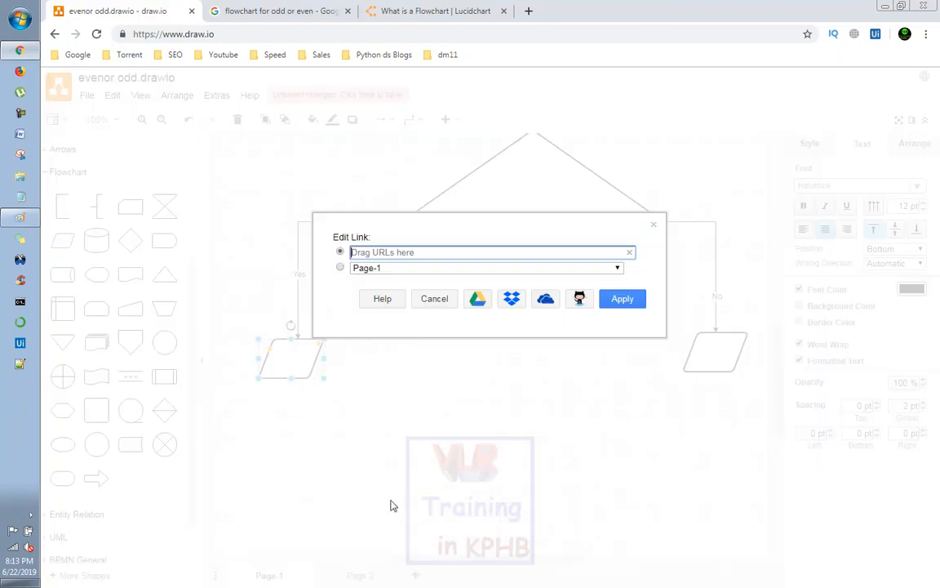
click(400, 269)
click(382, 292)
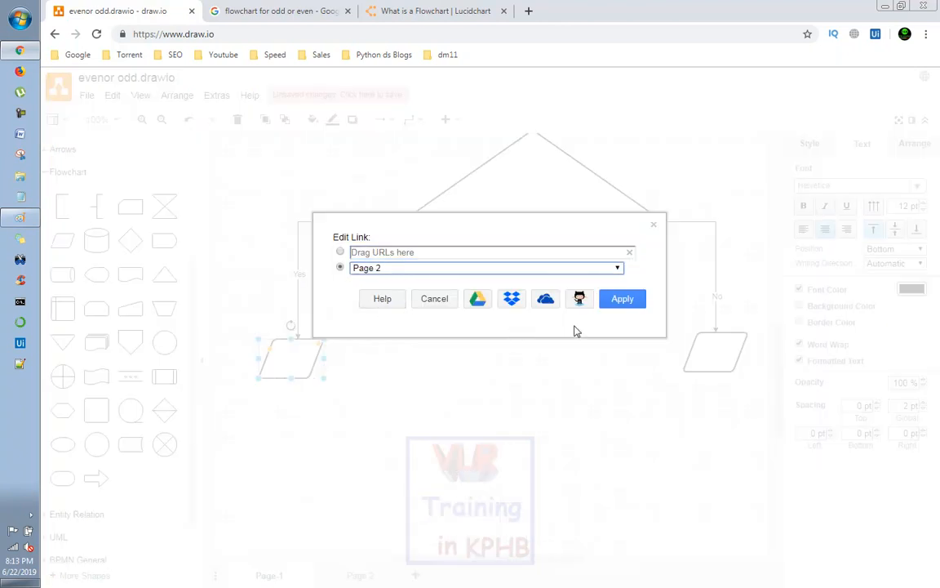
click(624, 299)
scroll(500, 359, down, 3)
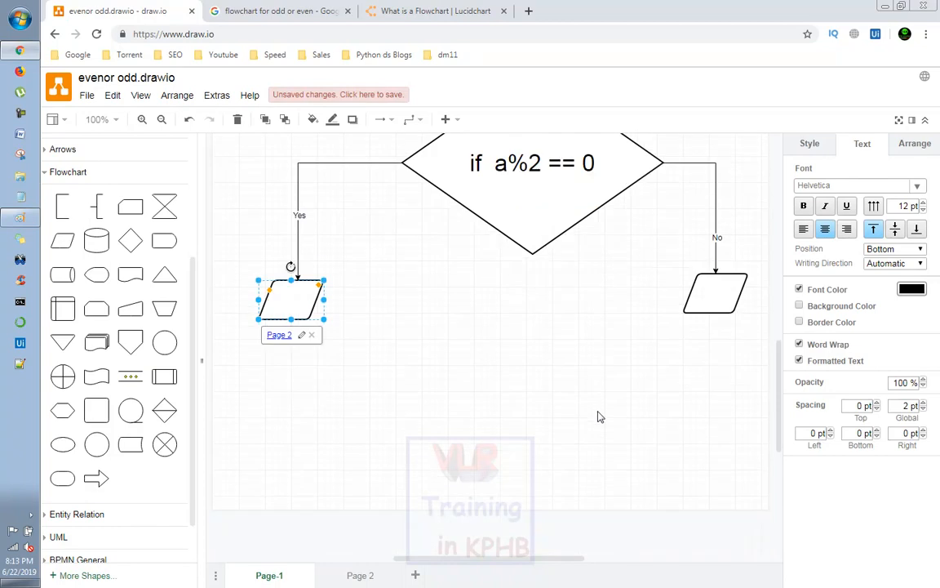
Test the Yes-branch parallelogram's link by following it to Page 2, and look over that page.
click(282, 264)
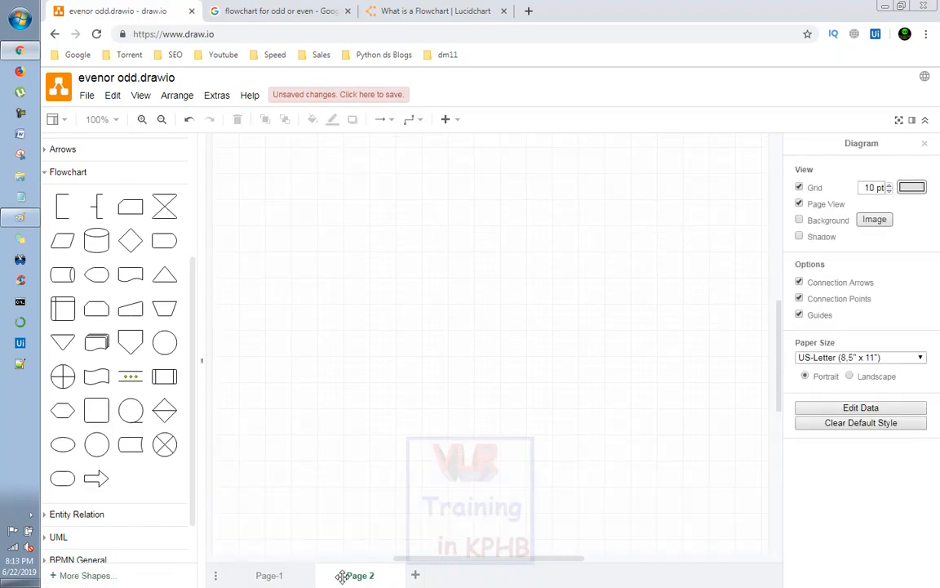
scroll(425, 405, up, 5)
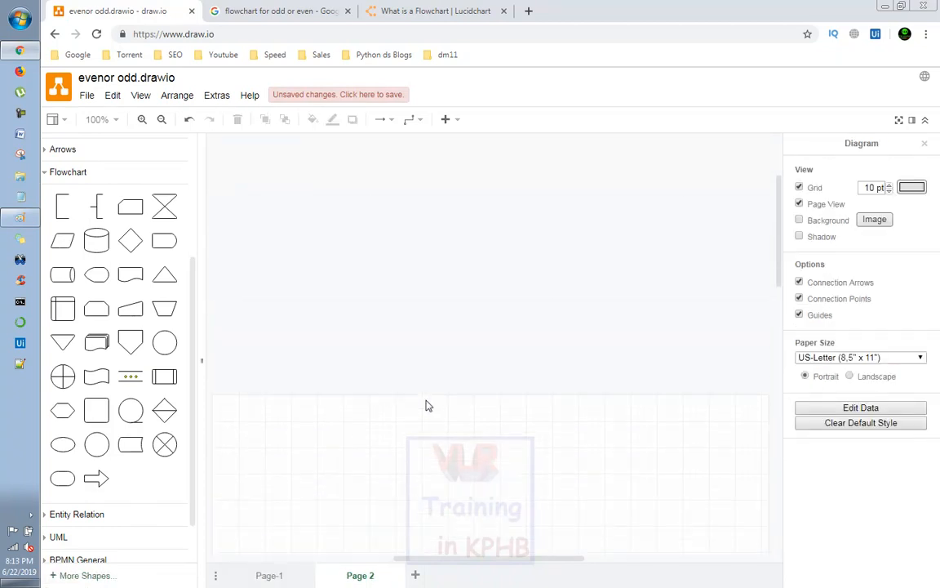
scroll(426, 405, down, 10)
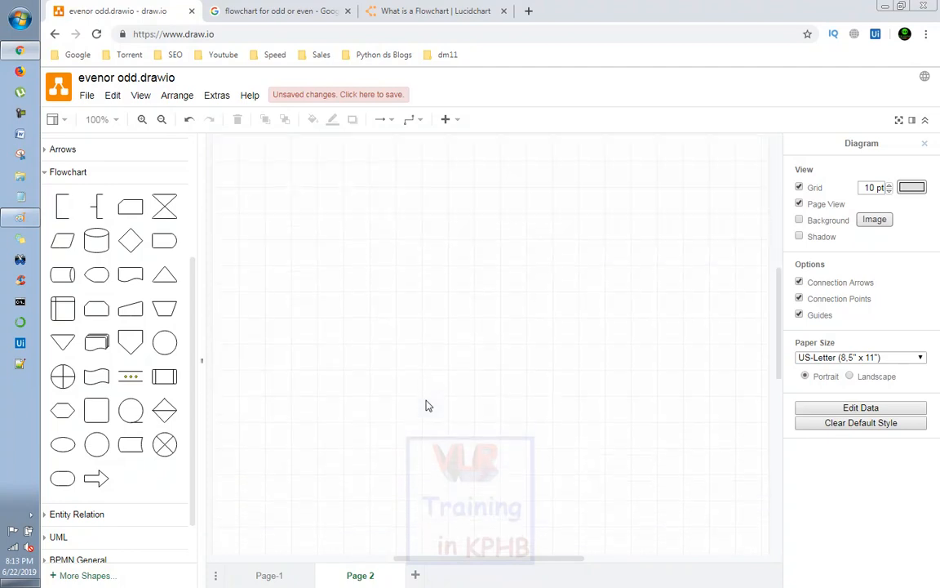
scroll(412, 408, up, 3)
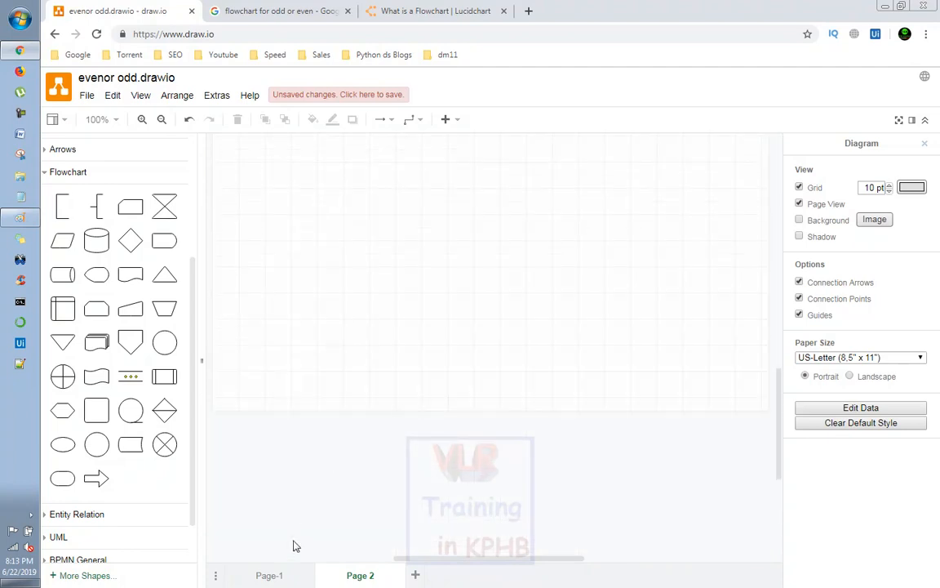
Return to Page-1 and review the flowchart from the Start ellipse through the decision diamond to the Yes and No parallelograms.
click(266, 574)
scroll(378, 480, up, 1)
scroll(378, 480, up, 4)
scroll(378, 480, down, 1)
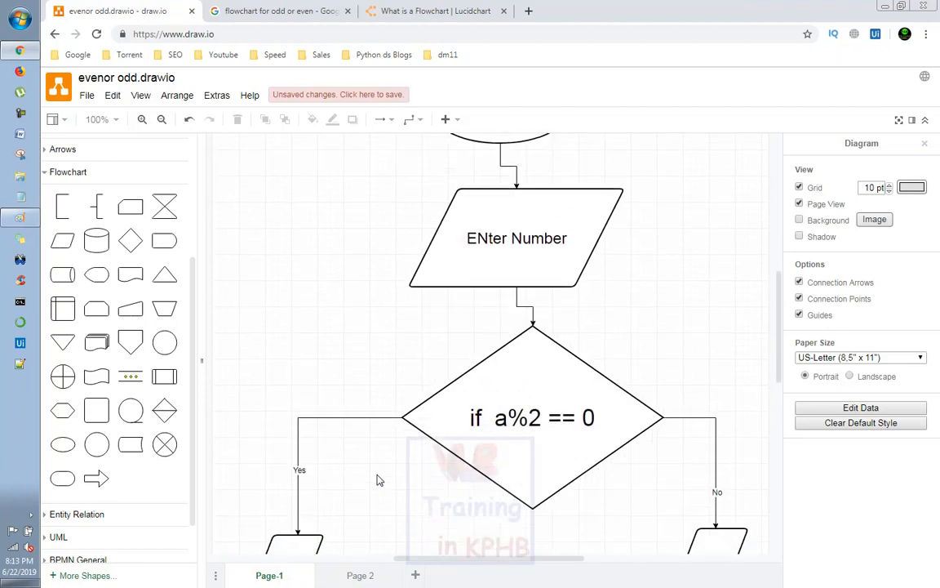
scroll(378, 480, down, 4)
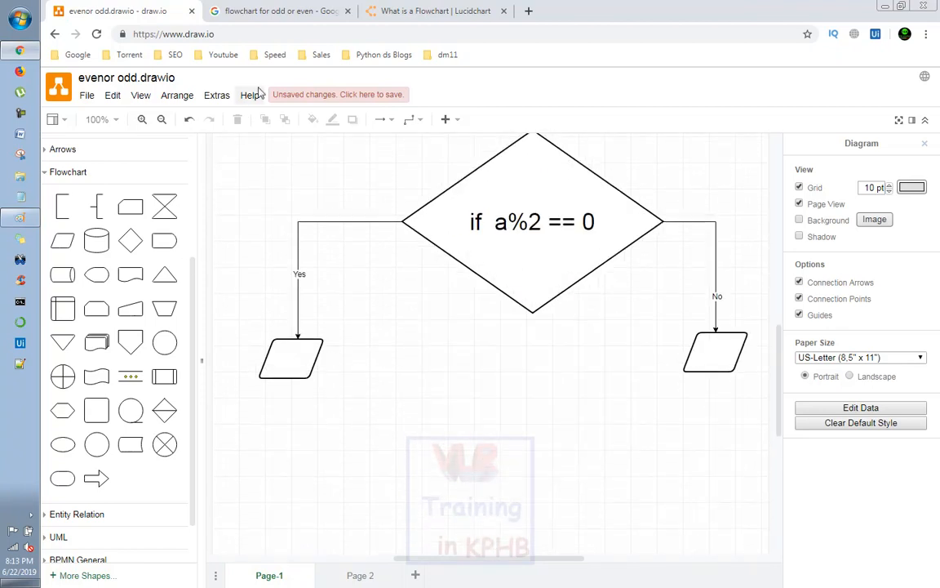
mouse_move(102, 275)
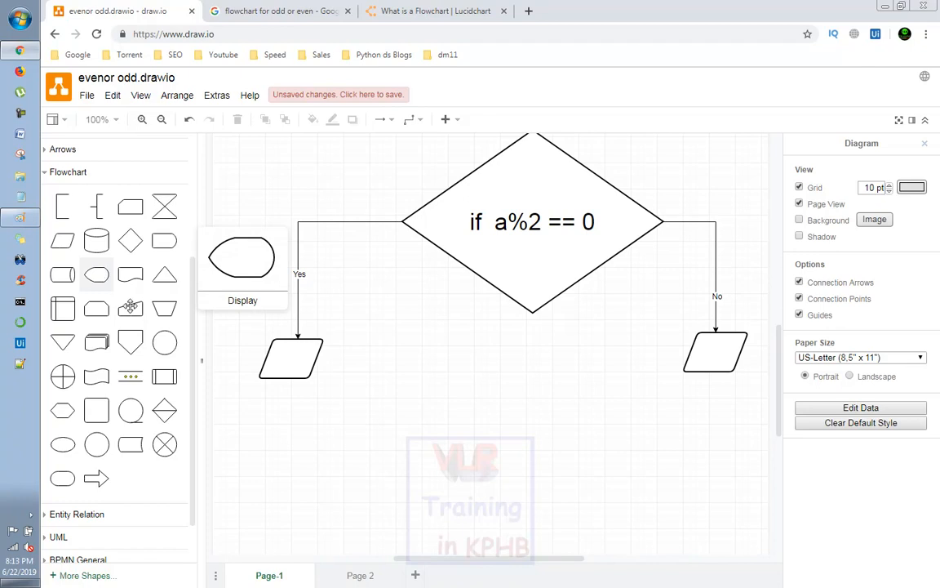
scroll(485, 400, up, 4)
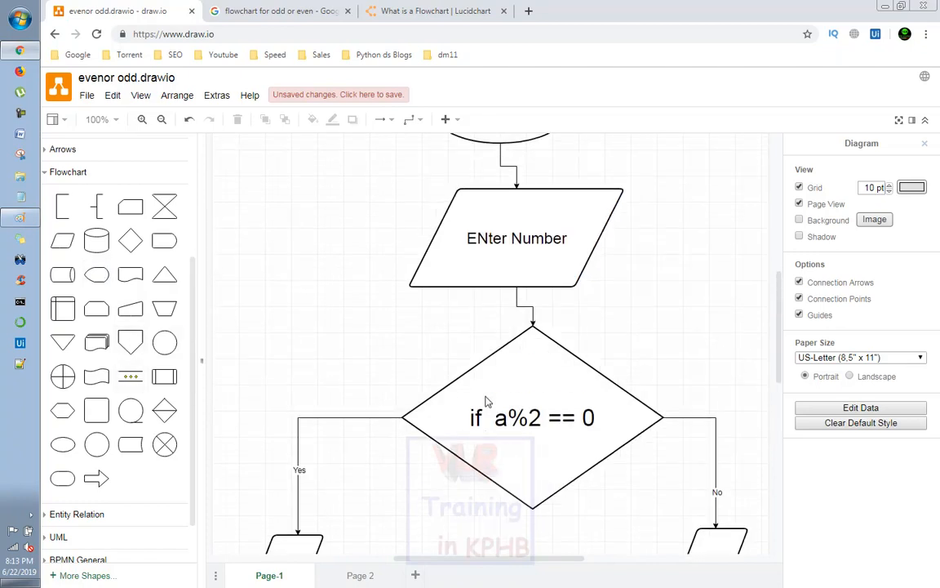
scroll(486, 400, up, 3)
scroll(488, 399, down, 4)
scroll(485, 400, up, 3)
scroll(486, 400, down, 2)
scroll(485, 400, up, 3)
scroll(486, 400, down, 3)
scroll(486, 400, down, 4)
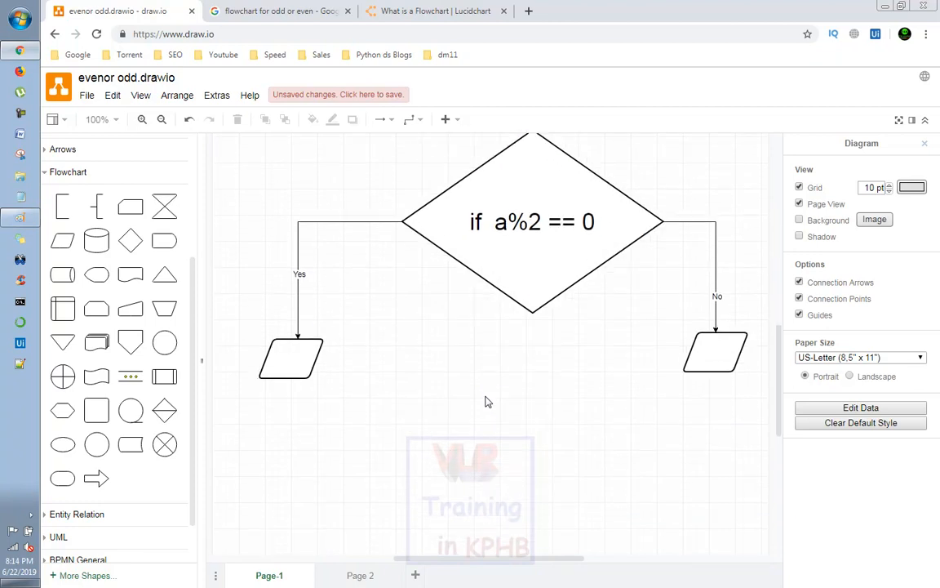
scroll(485, 400, down, 3)
scroll(485, 400, up, 6)
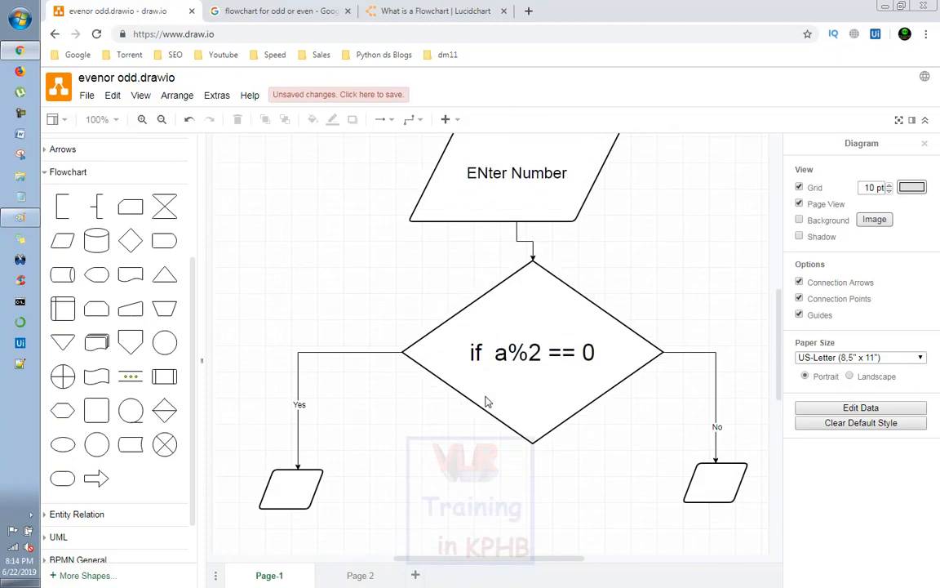
scroll(486, 400, down, 2)
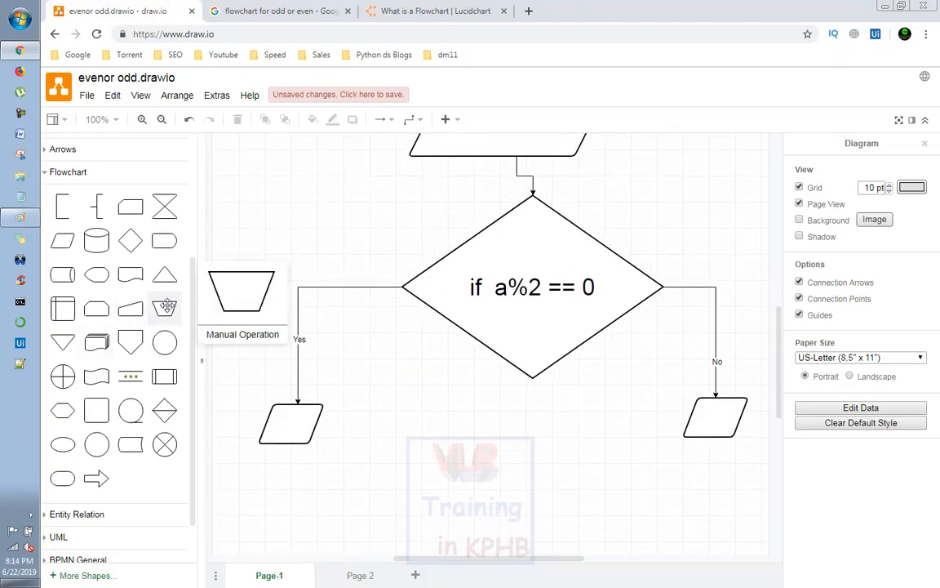
scroll(262, 320, down, 4)
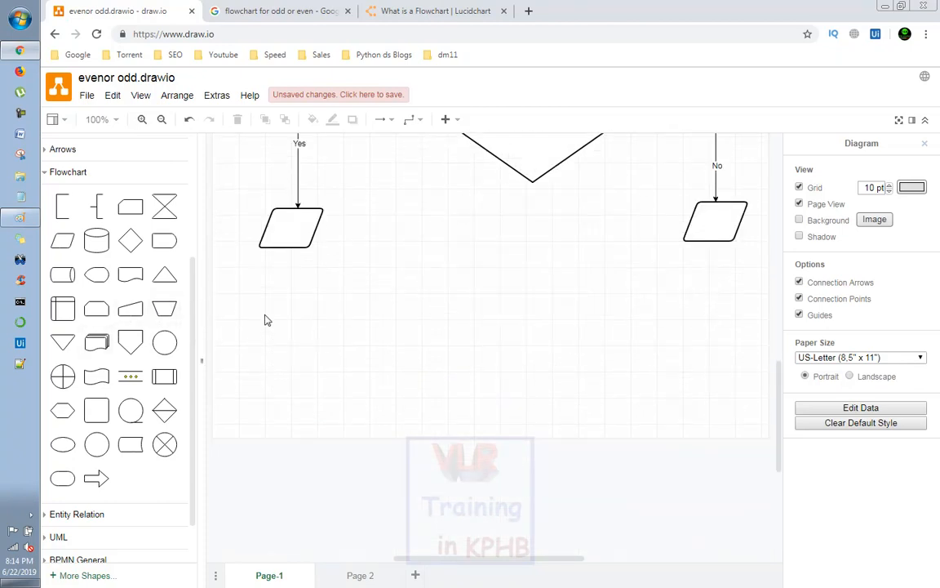
scroll(264, 320, up, 10)
scroll(264, 320, up, 2)
scroll(264, 320, down, 3)
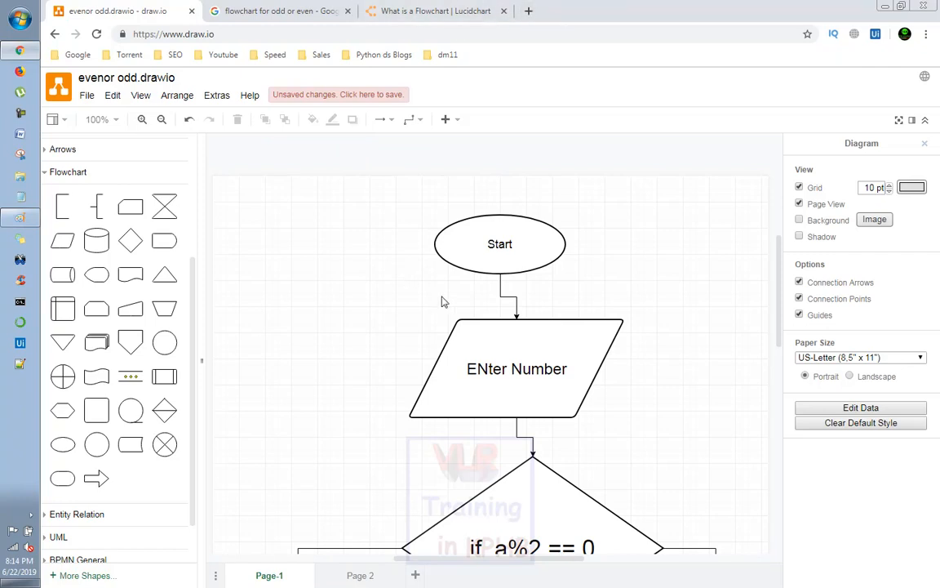
scroll(440, 300, down, 1)
scroll(441, 301, down, 2)
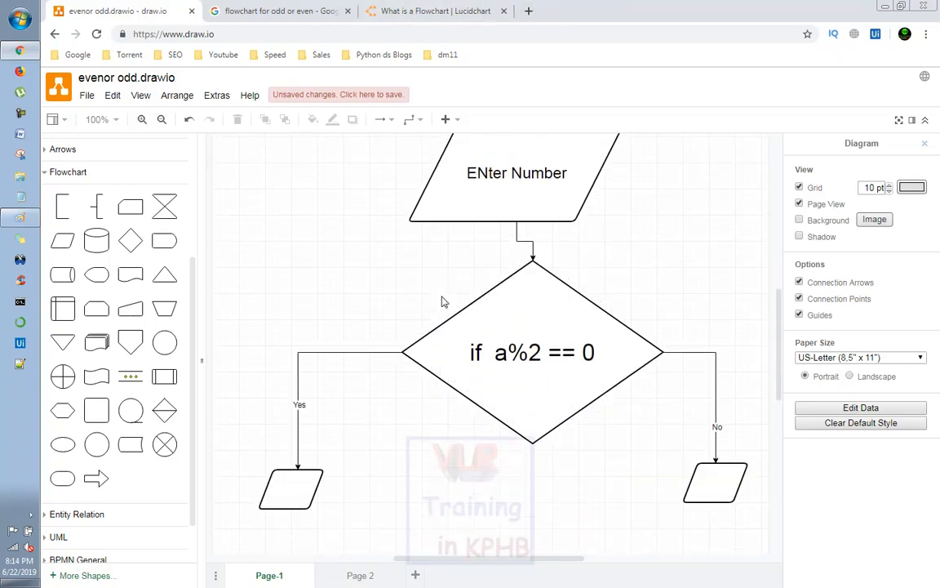
scroll(441, 300, up, 3)
scroll(441, 302, up, 2)
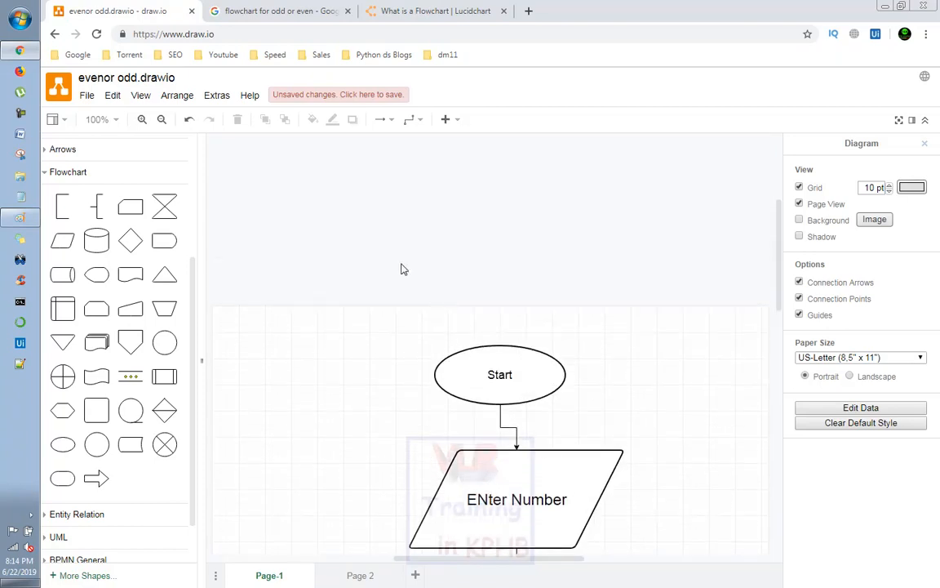
Switch to the Google Images results and look through other example flowcharts for even or odd numbers.
click(275, 11)
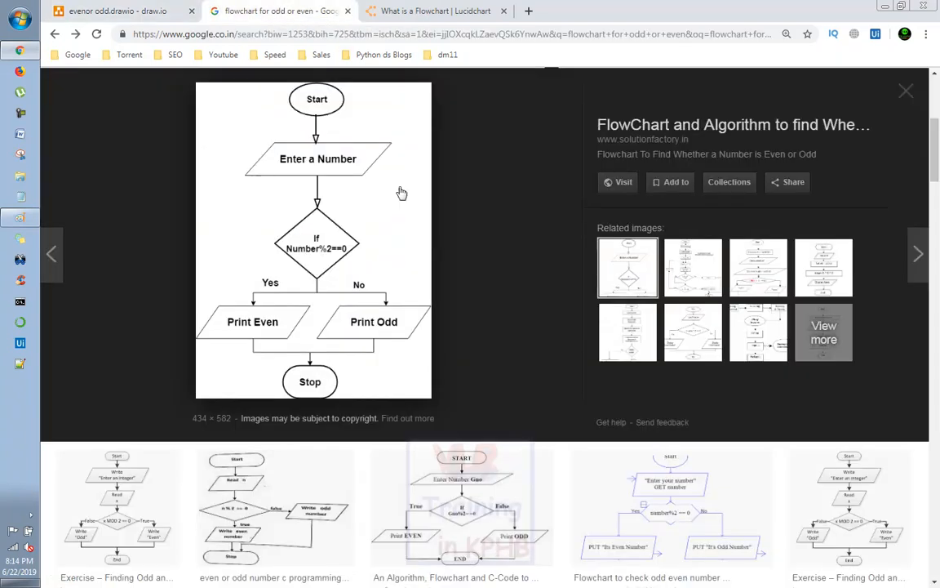
scroll(471, 364, down, 2)
scroll(471, 365, down, 6)
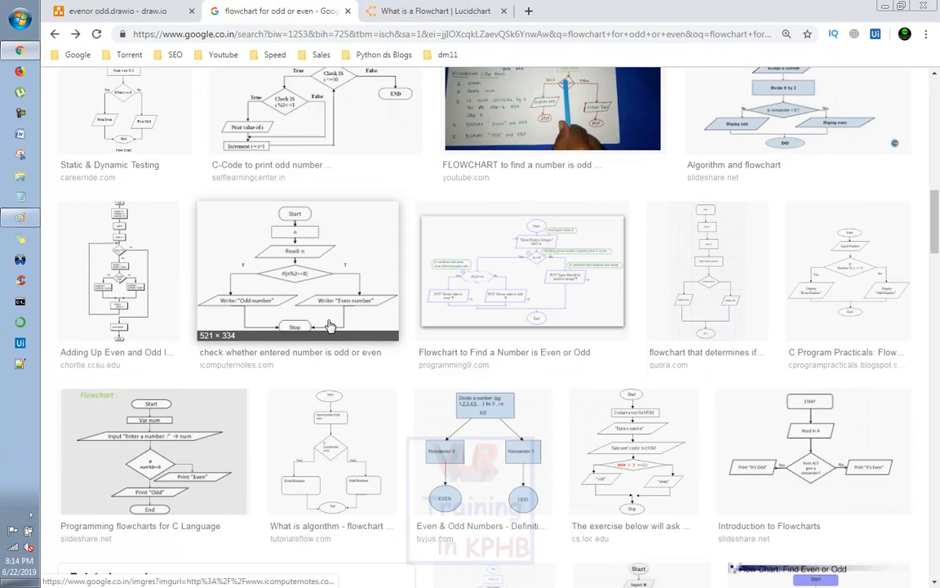
scroll(510, 301, down, 2)
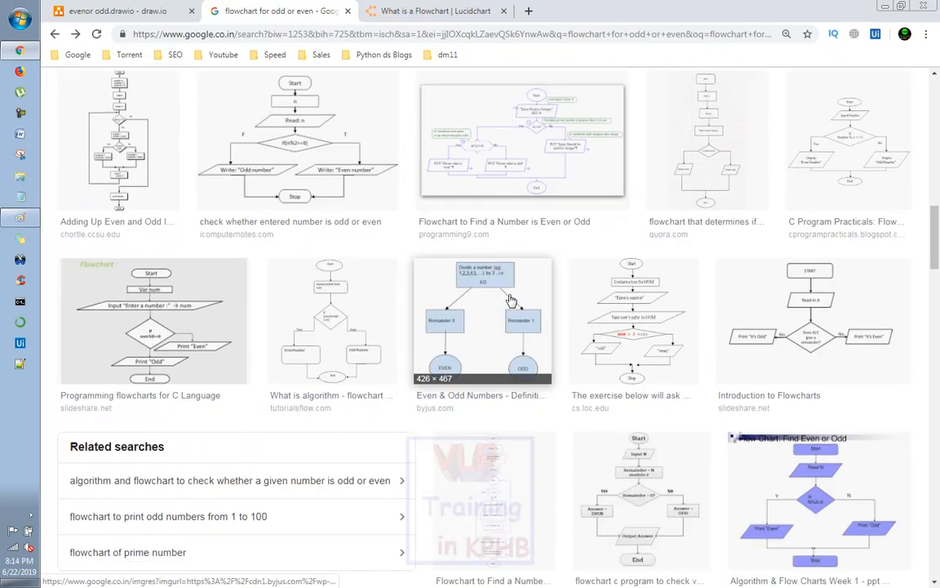
scroll(510, 301, up, 3)
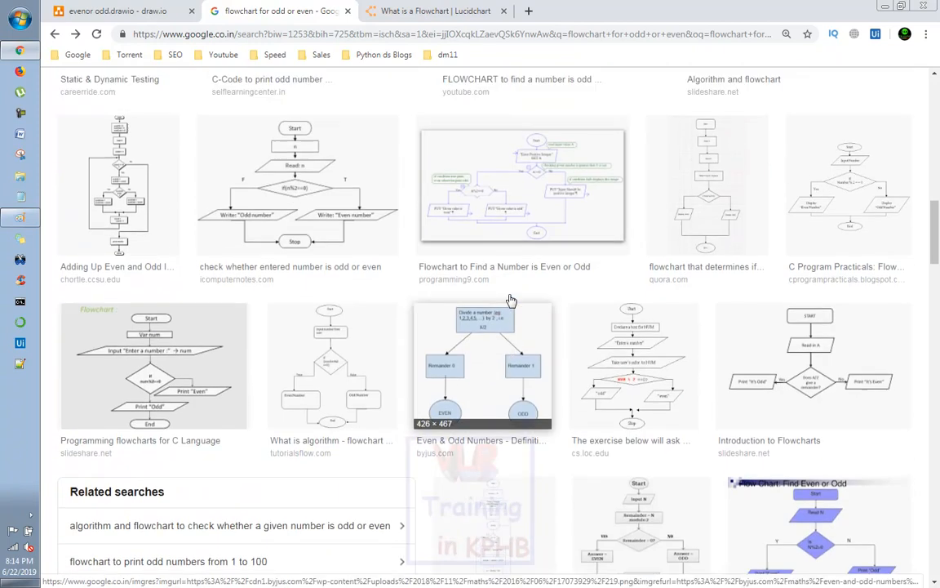
scroll(510, 300, up, 1)
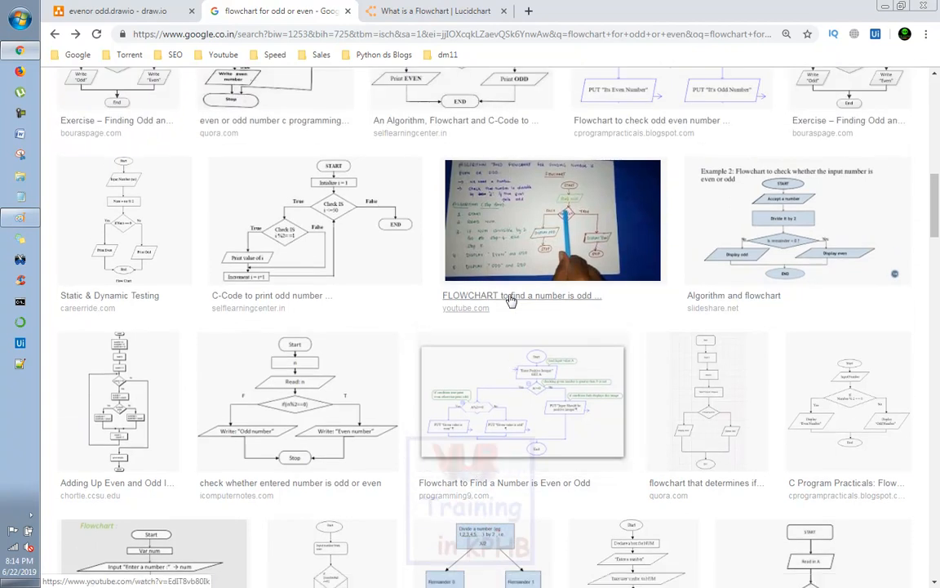
scroll(510, 300, up, 1)
scroll(511, 300, down, 1)
scroll(510, 300, up, 2)
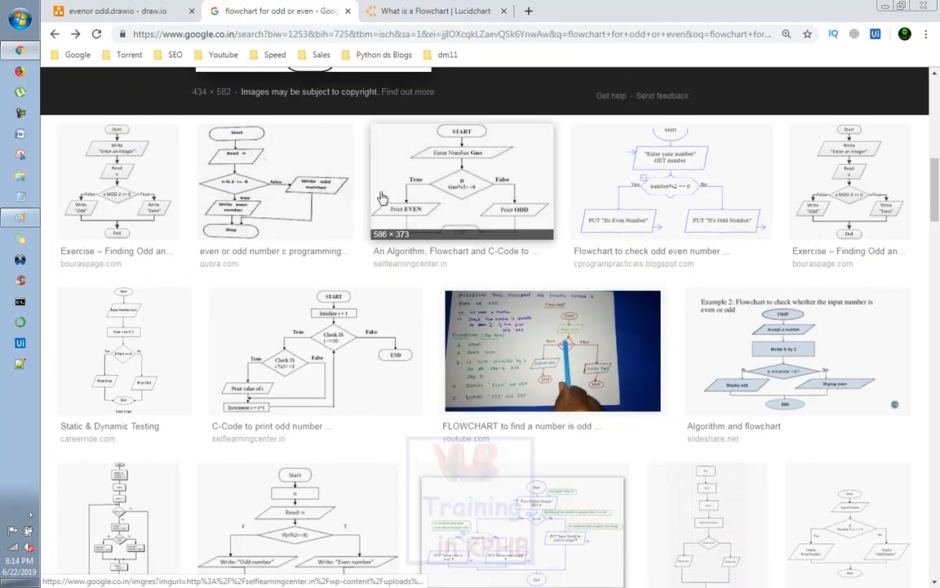